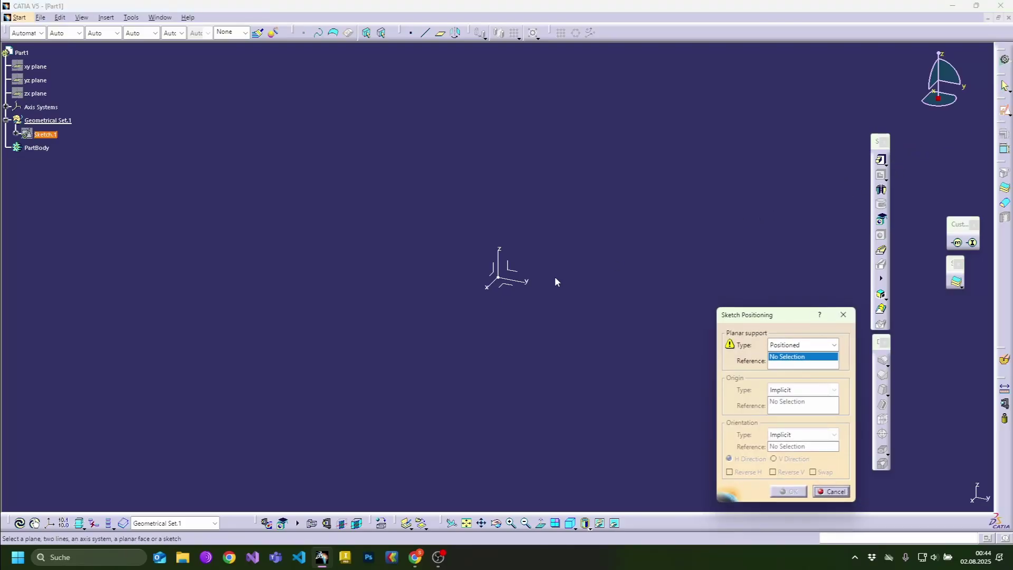
Step: Position the sketch on the absolute axis system's YZ plane and draw a hexagon about 96 mm across flats, centred on the origin
left_click(521, 274)
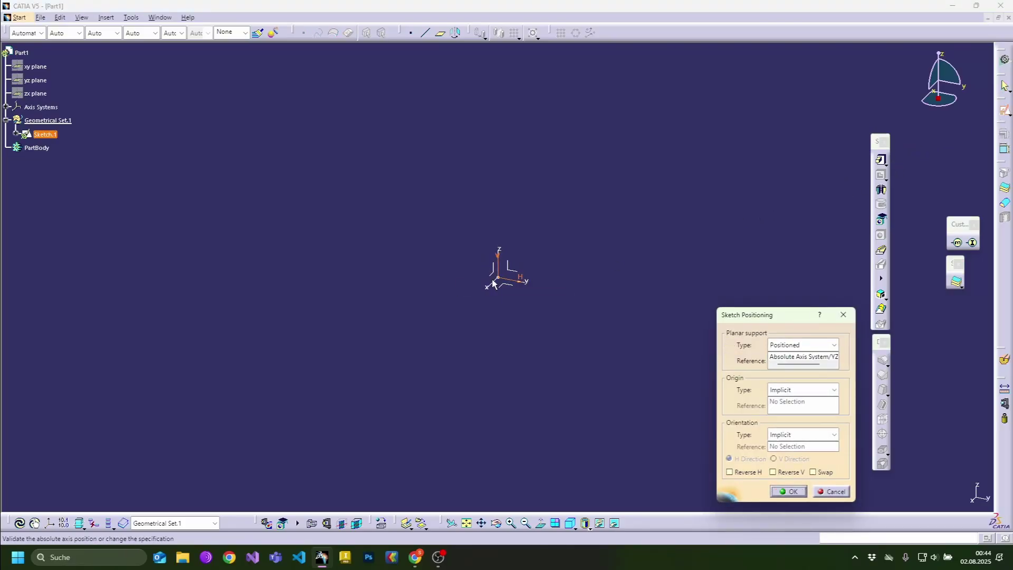
left_click(789, 491)
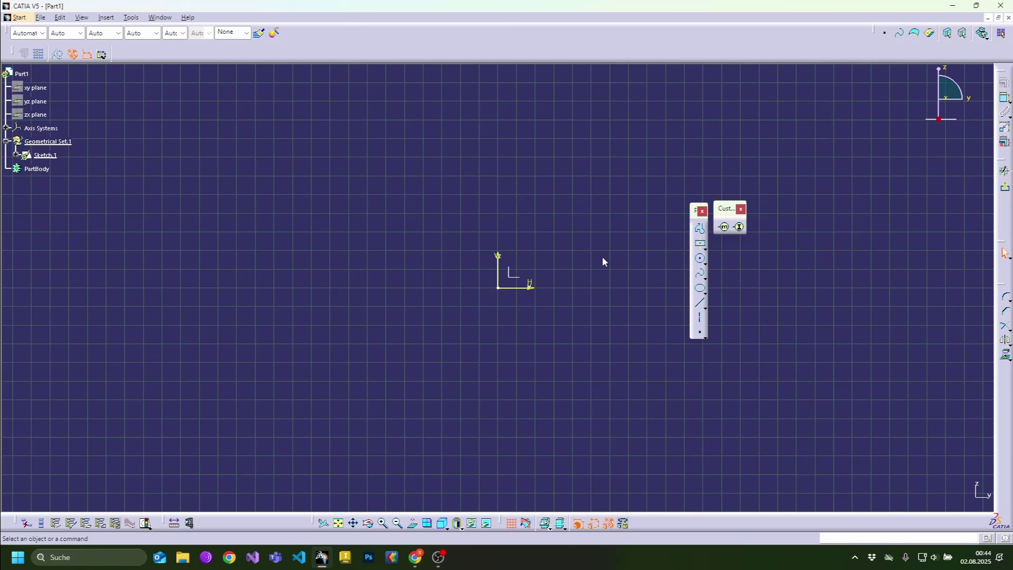
left_click(705, 248)
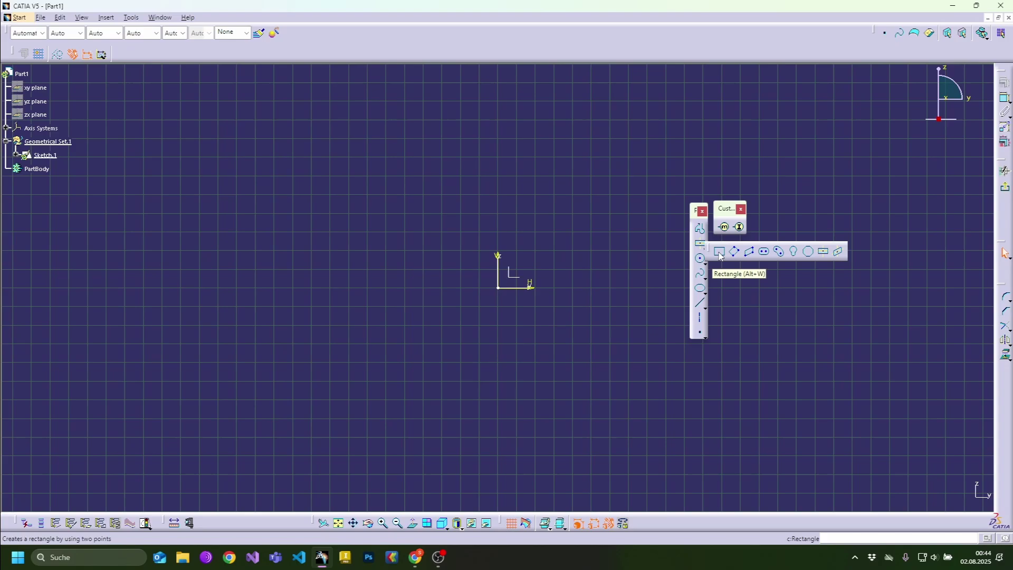
left_click(809, 251)
left_click(498, 287)
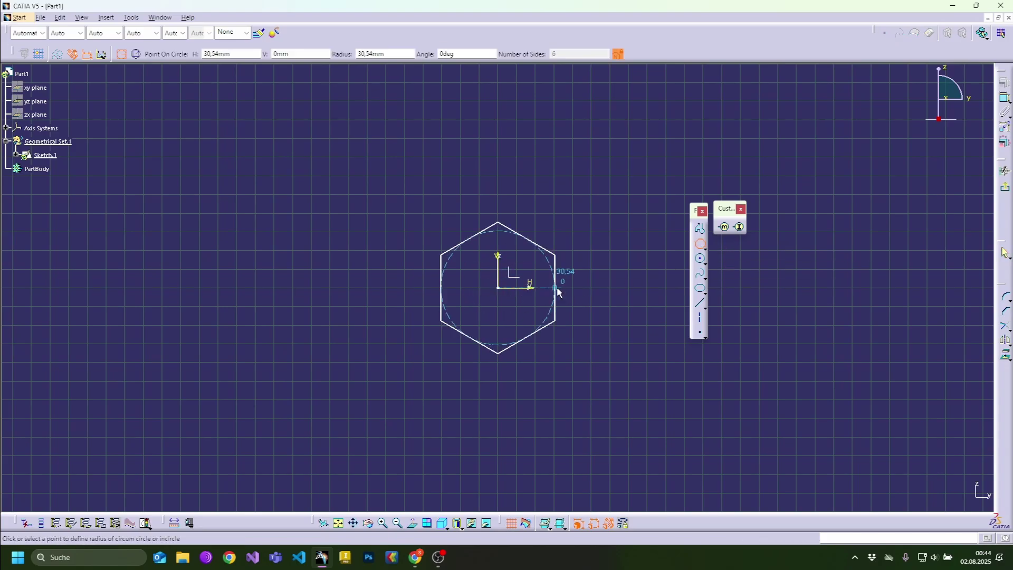
left_click(587, 288)
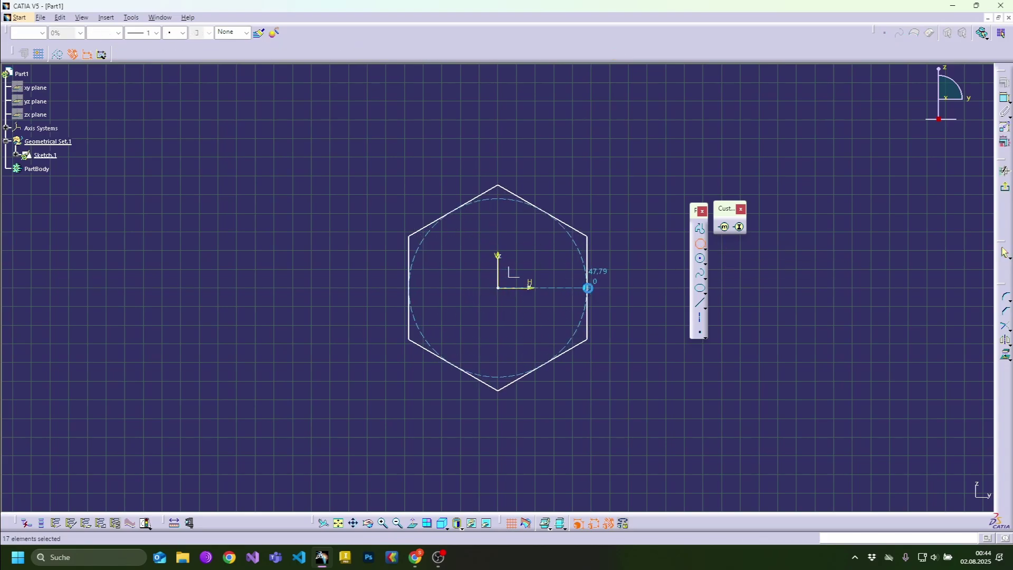
Step: Set the hexagon's width across its vertical flats to 30 mm and exit the sketch
left_click(412, 252)
left_click(587, 246)
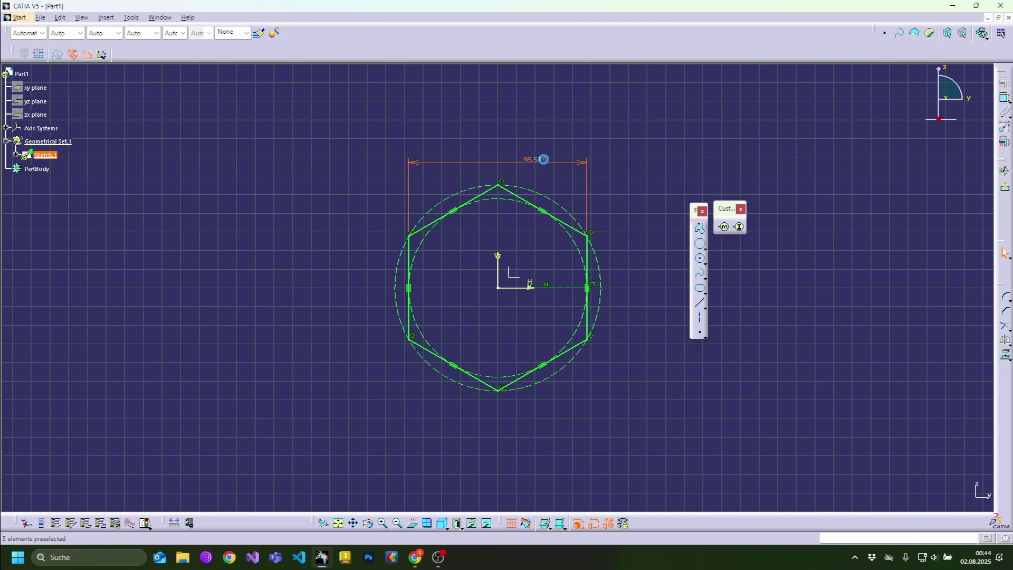
double_click(544, 160)
type("30")
key("Return")
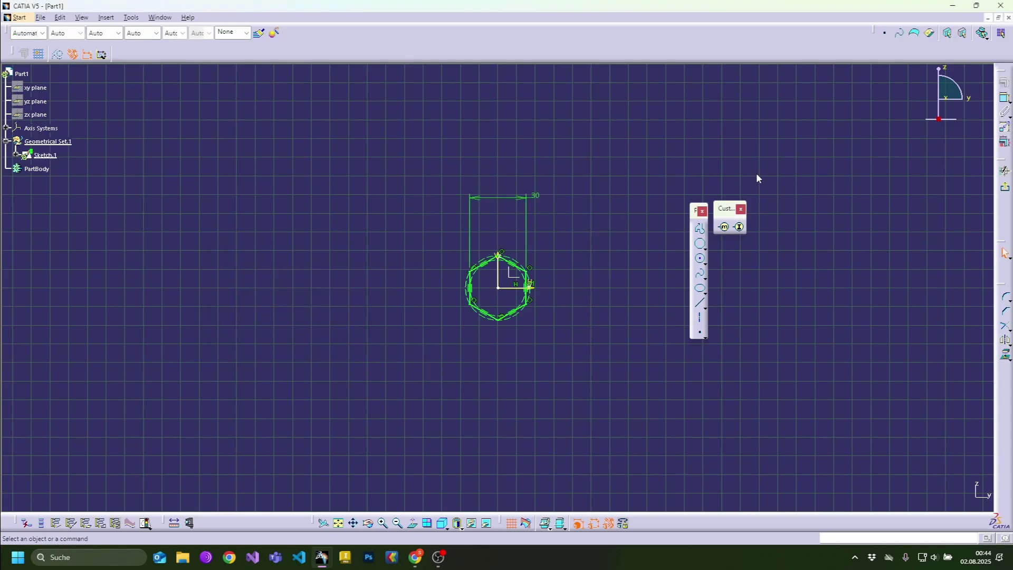
left_click(1005, 188)
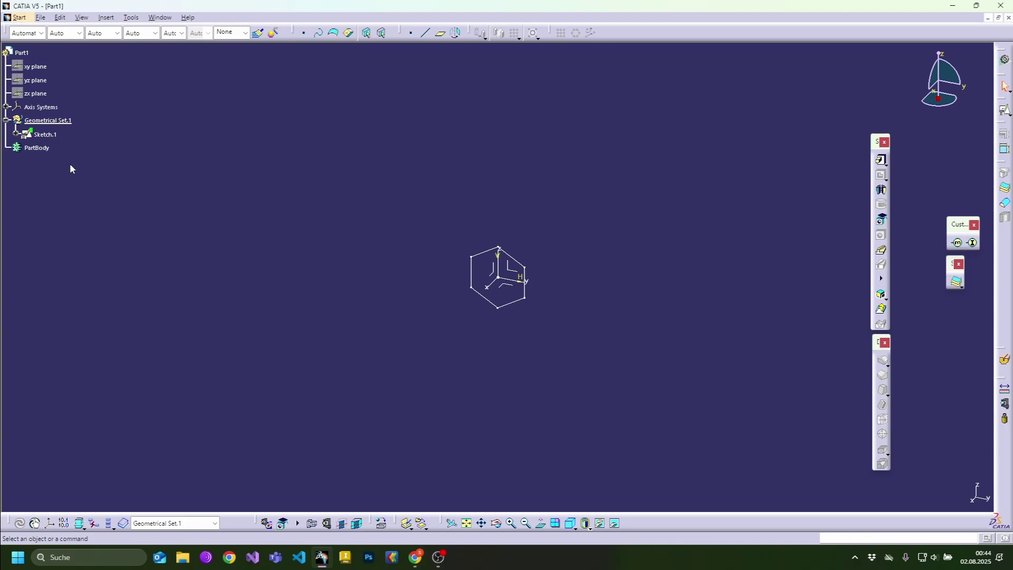
Step: Define PartBody as the in-work object
left_click(44, 148)
right_click(44, 150)
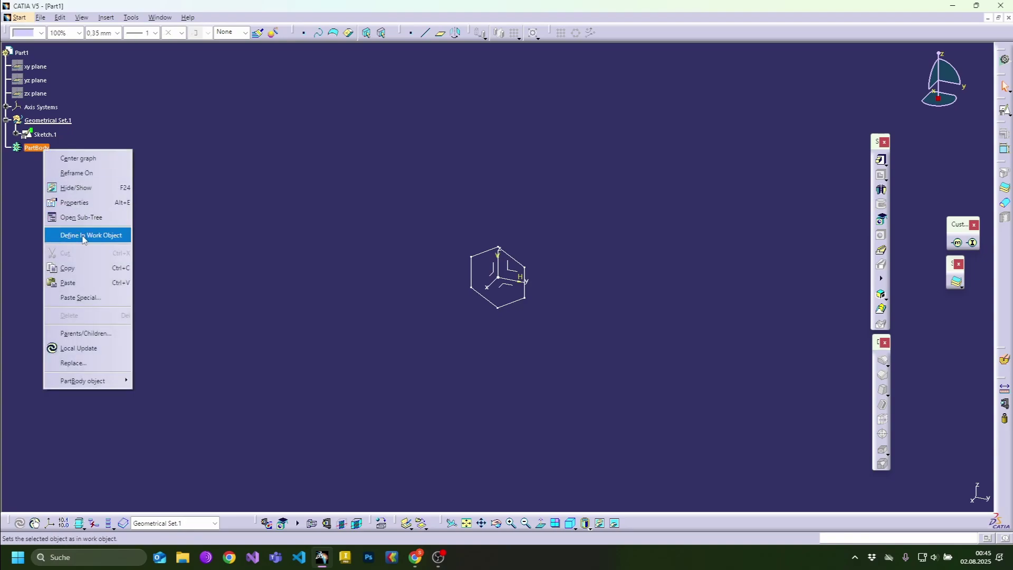
left_click(83, 236)
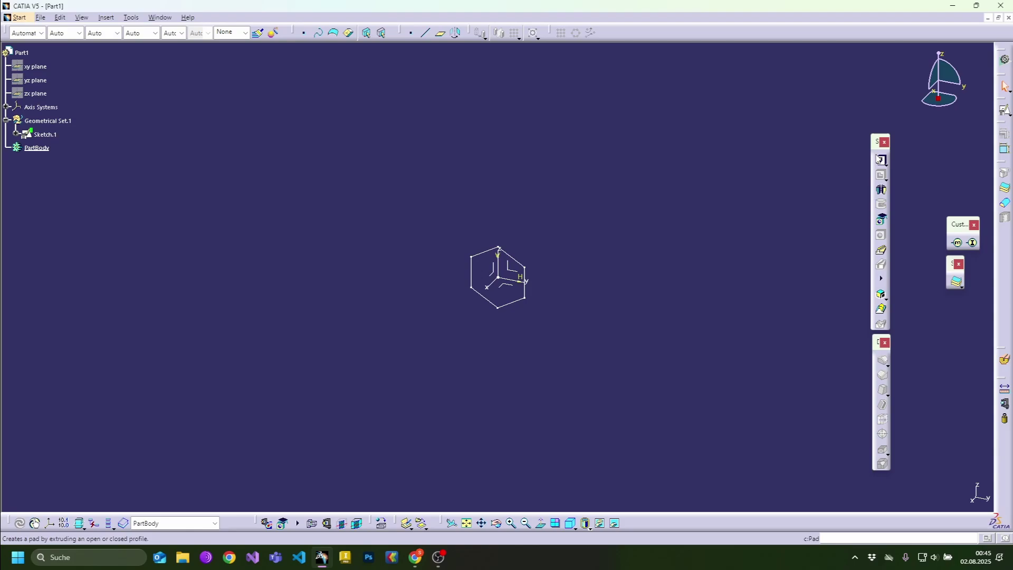
Step: Pad the hexagon sketch with 20 mm length and mirrored extent, as a thick profile of 4 mm with neutral fiber
left_click(880, 160)
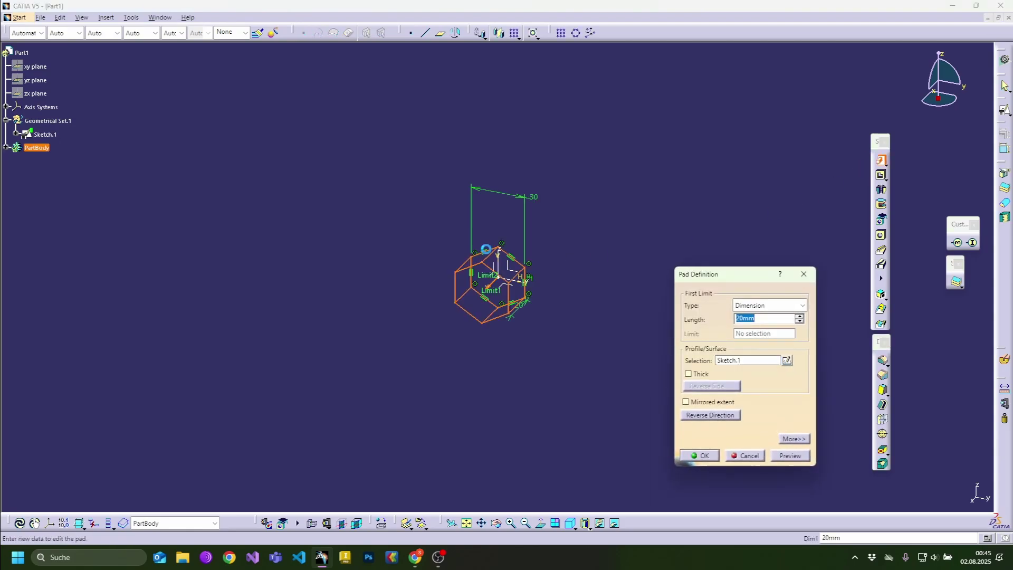
left_click(700, 378)
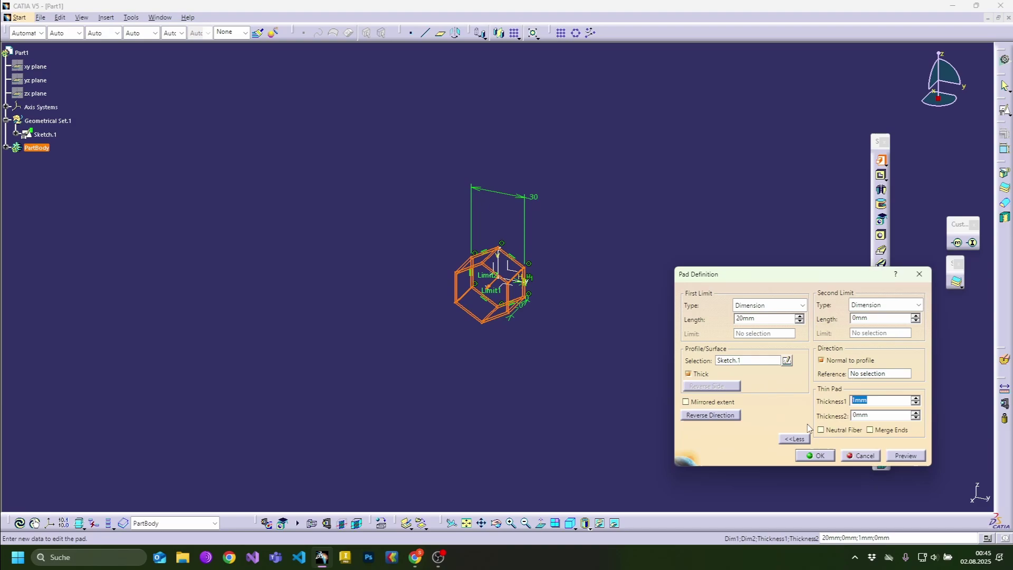
type("4")
left_click(827, 432)
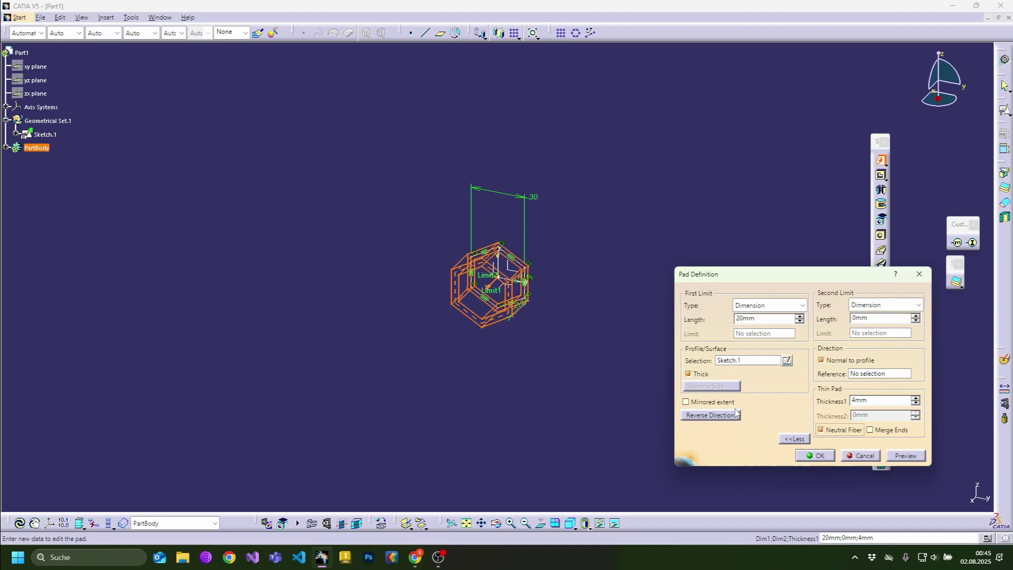
left_click(719, 403)
left_click_drag(706, 278, 731, 264)
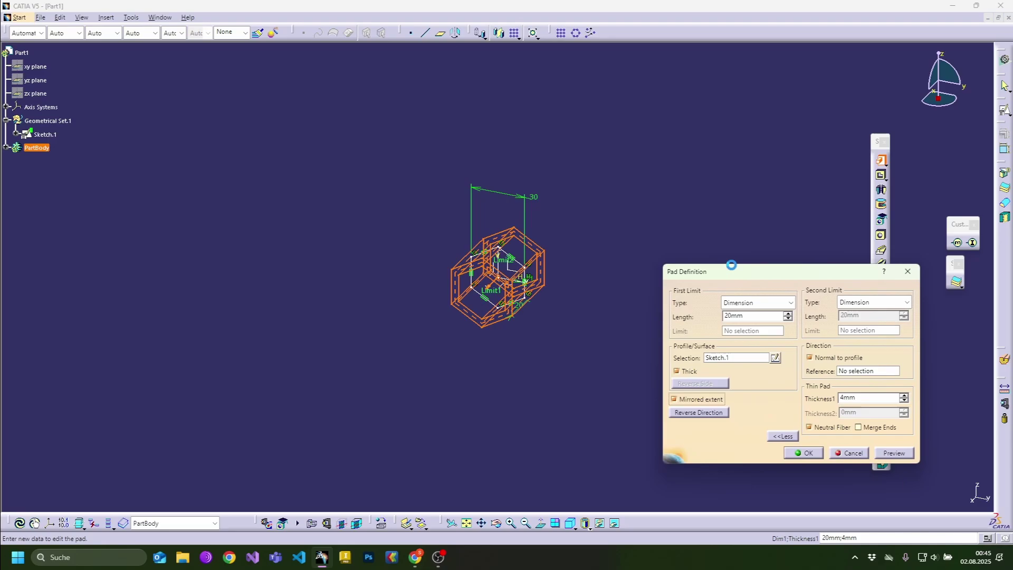
middle_click_drag(540, 326, 581, 254)
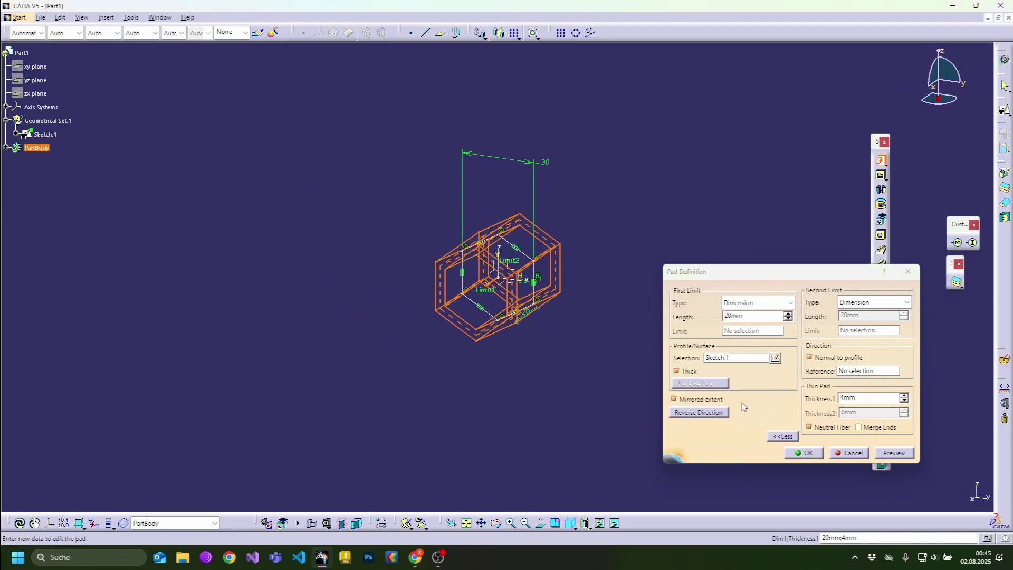
left_click(802, 452)
middle_click_drag(527, 194, 684, 202)
middle_click_drag(474, 328, 556, 364)
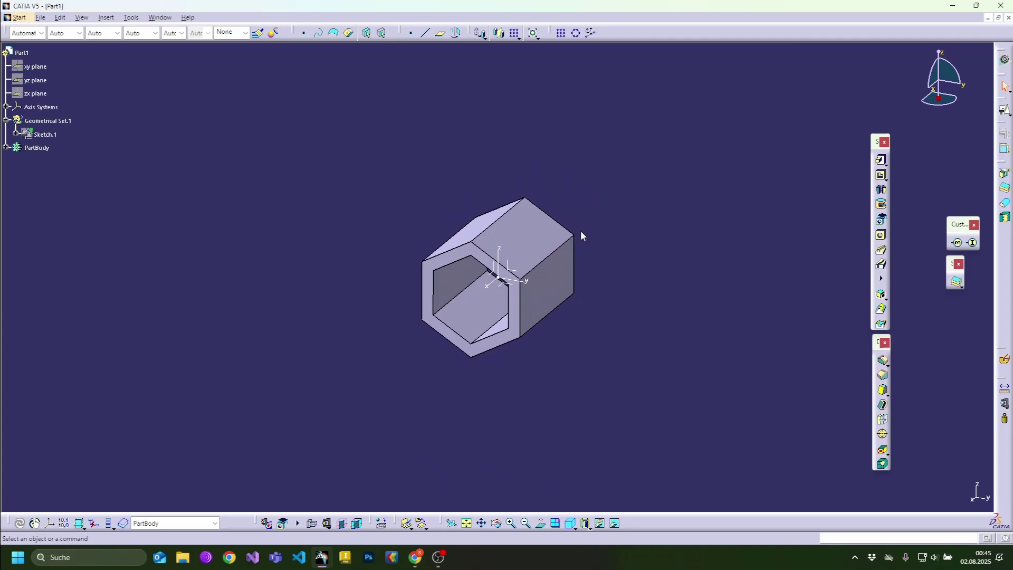
Step: Start a rectangular pattern of the current solid referenced to the axis system's YZ plane, with 50 instances at 30 mm spacing
left_click(562, 33)
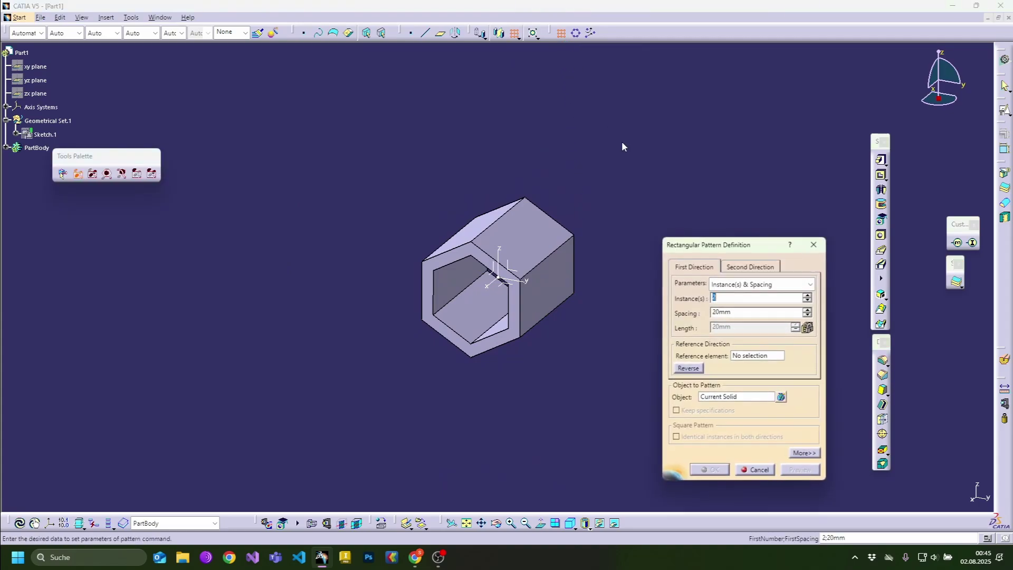
left_click(762, 356)
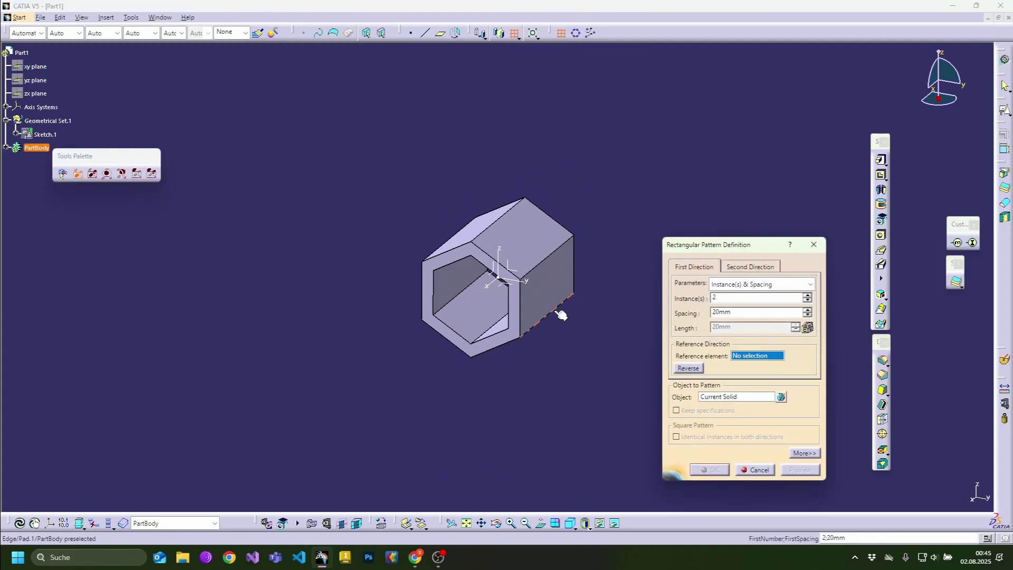
left_click(516, 274)
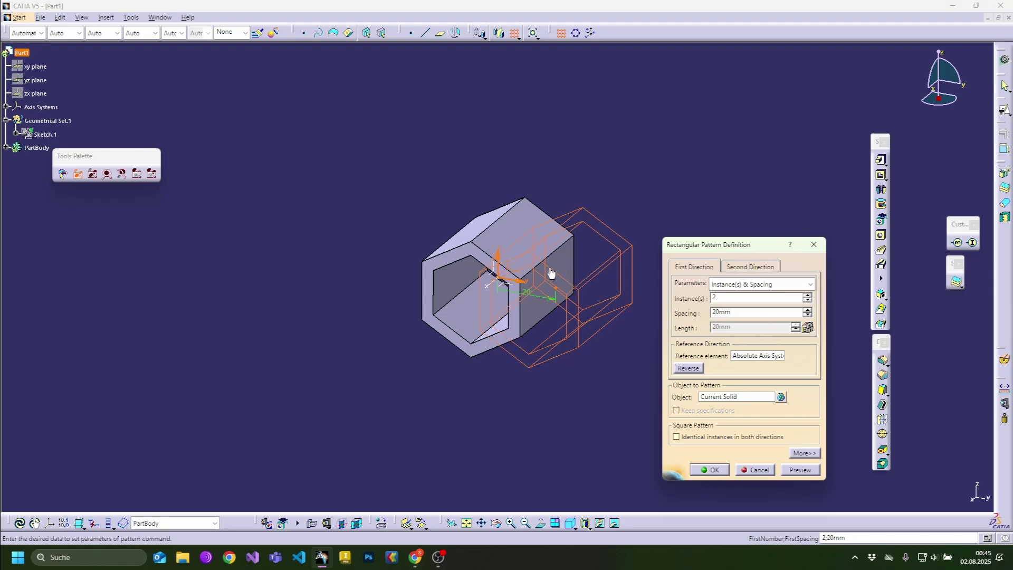
left_click_drag(746, 312, 694, 313)
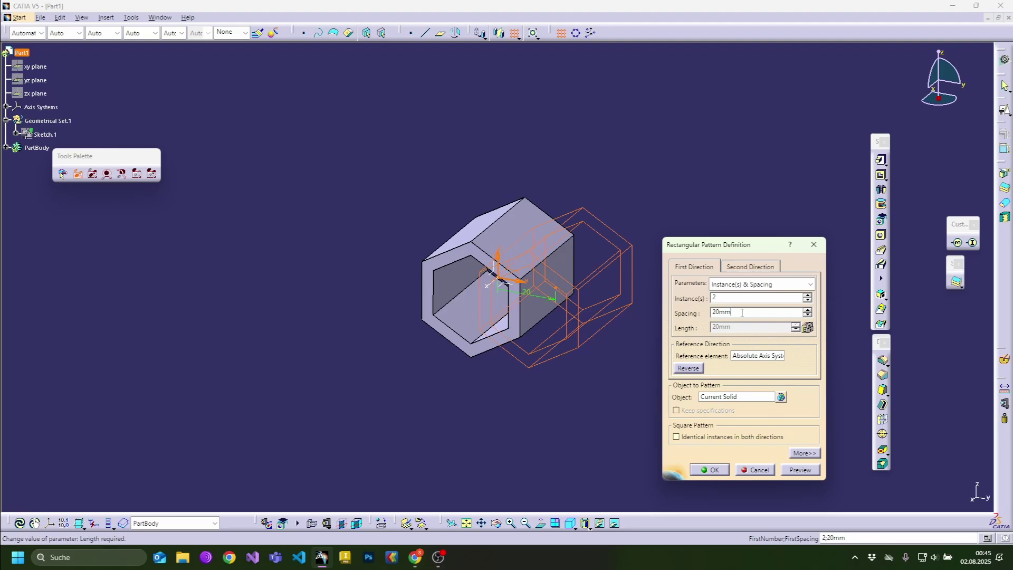
type("30")
key("Tab")
type("50")
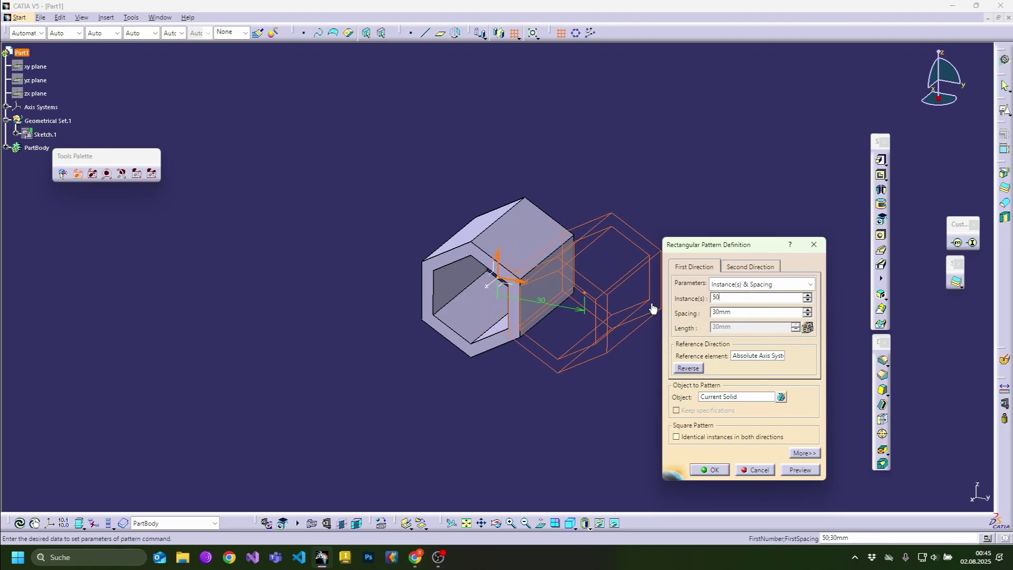
key("Tab")
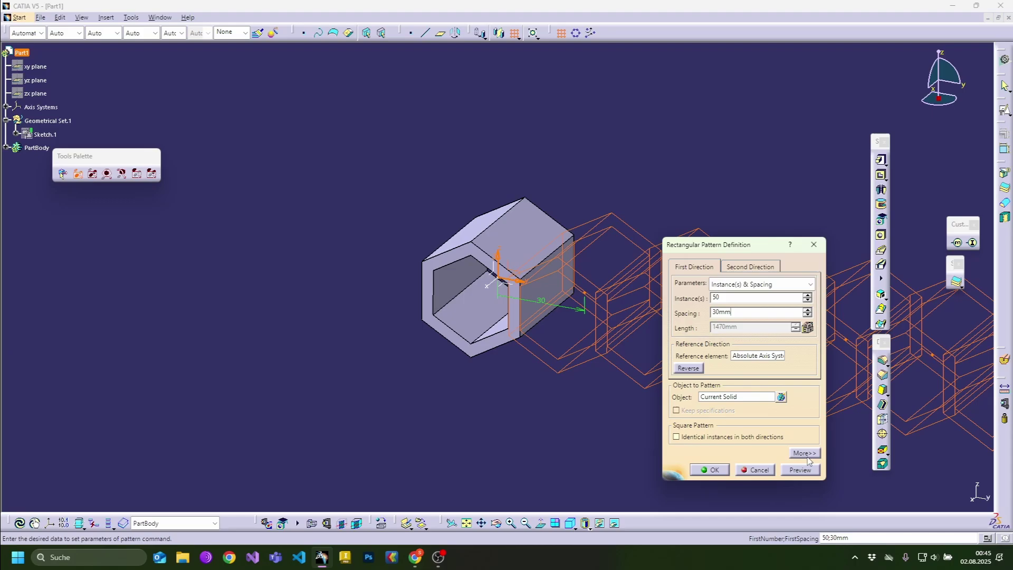
left_click_drag(777, 244, 797, 232)
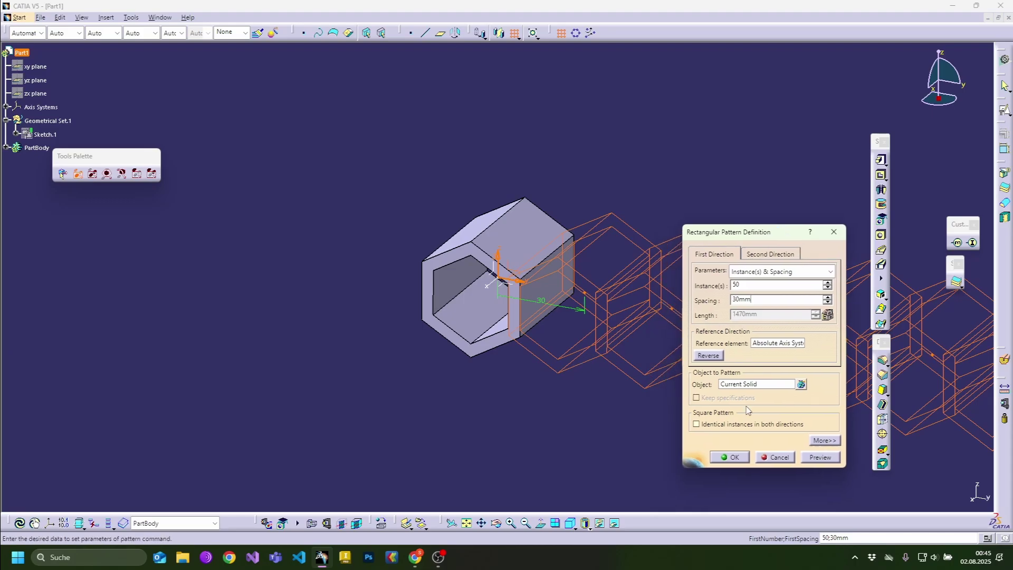
Step: Place the original at row 25 in the pattern's first direction, set its rotation angle to 60 degrees and create the pattern
left_click(832, 445)
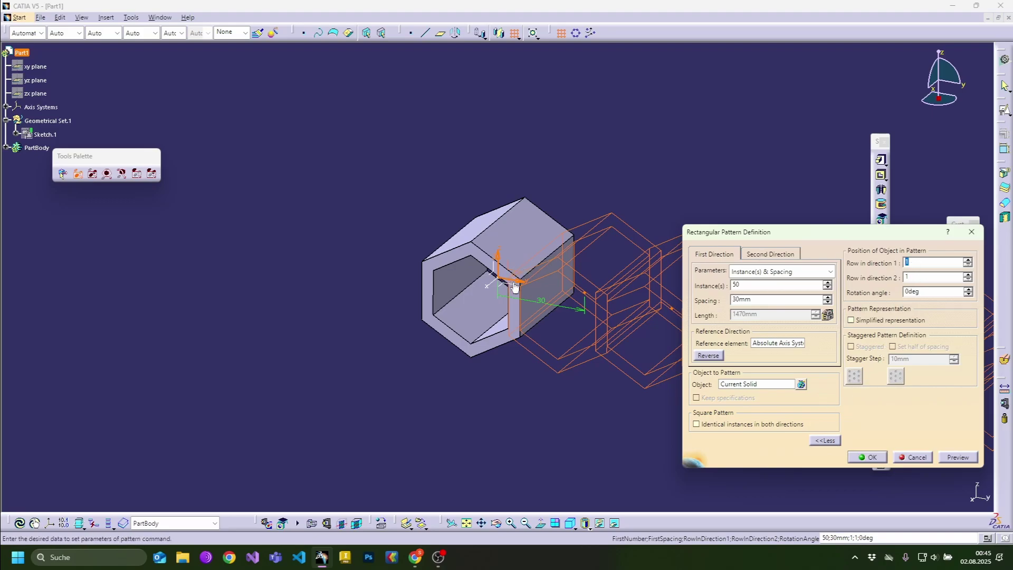
type("25")
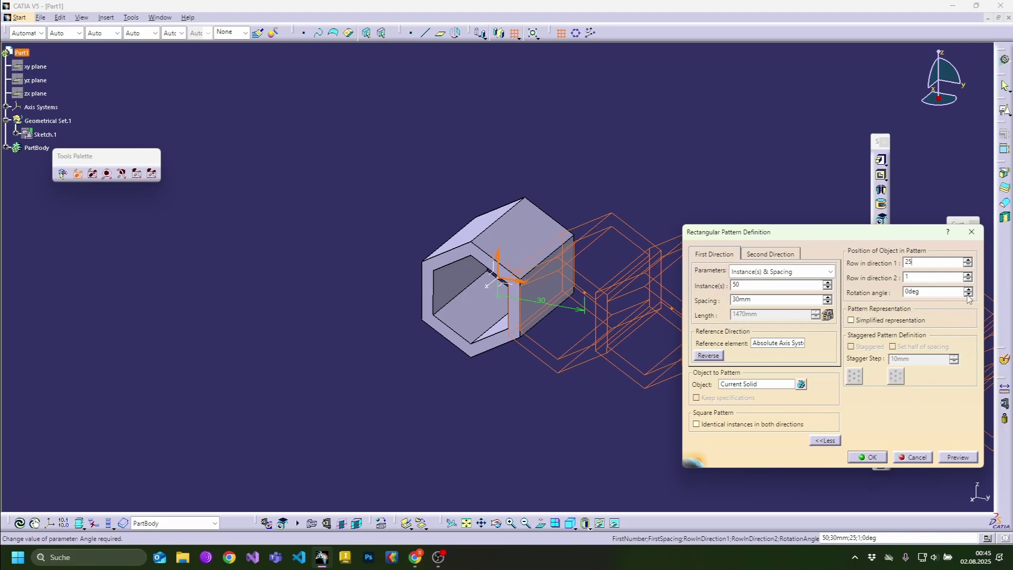
left_click(938, 278)
key("Tab")
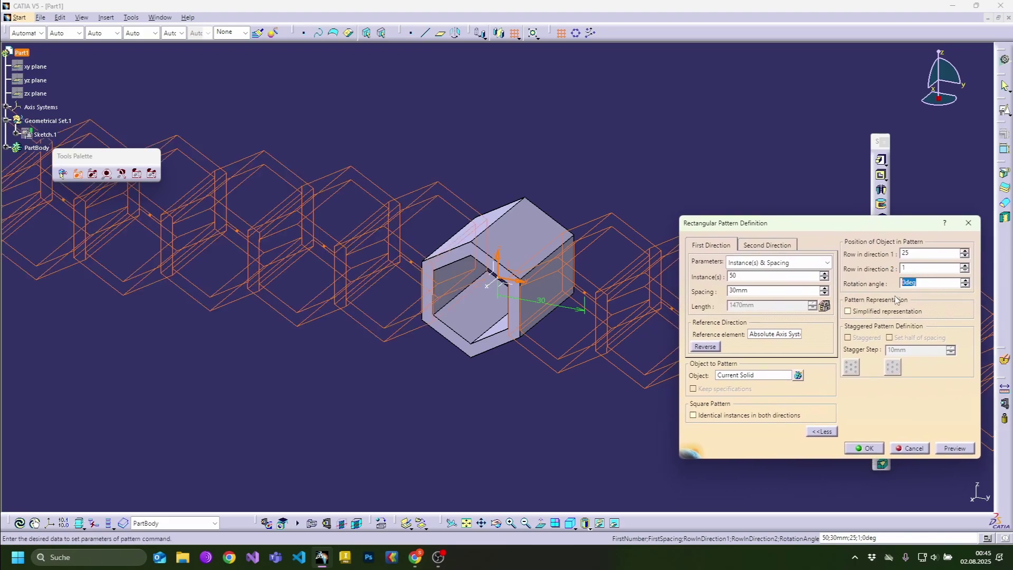
type("60")
key("Tab")
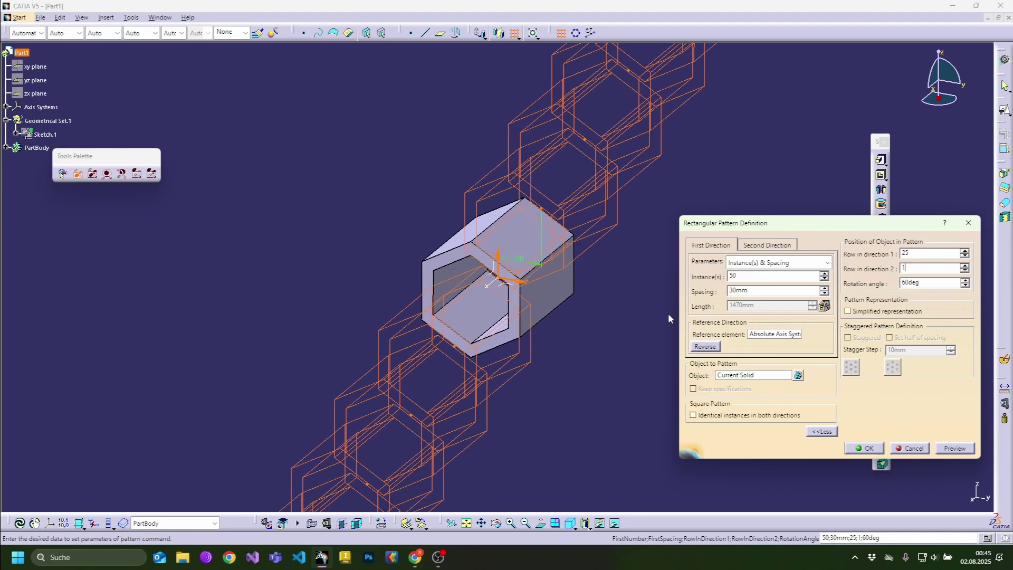
middle_click_drag(480, 394, 480, 327, "ctrl")
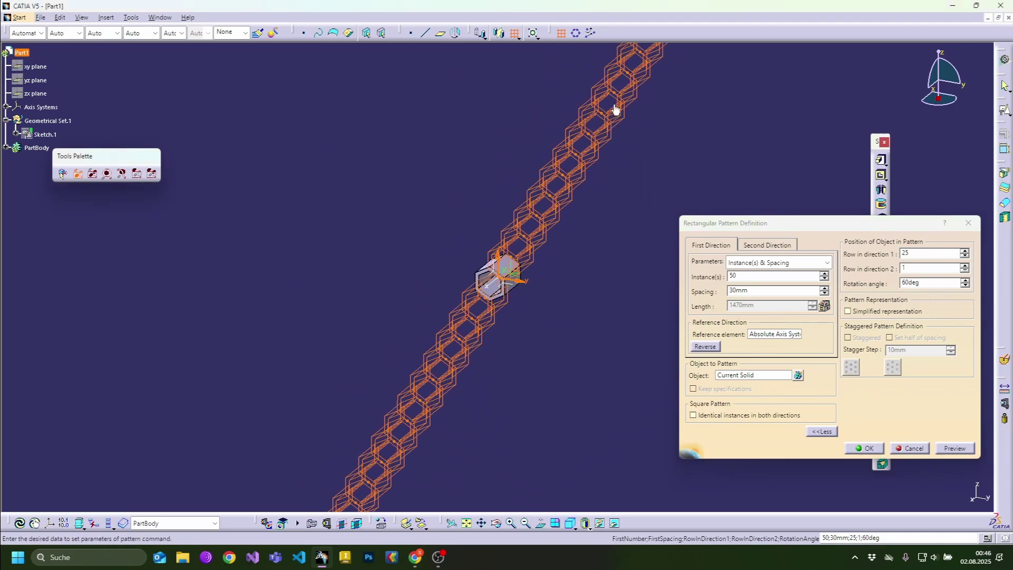
scroll(615, 109, "up", 4)
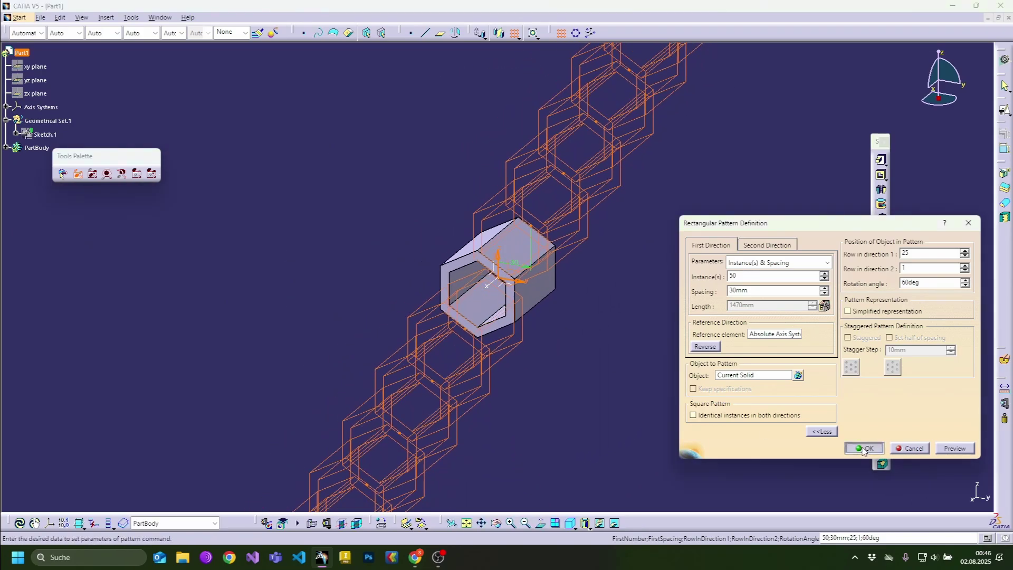
left_click(863, 449)
left_click(641, 439)
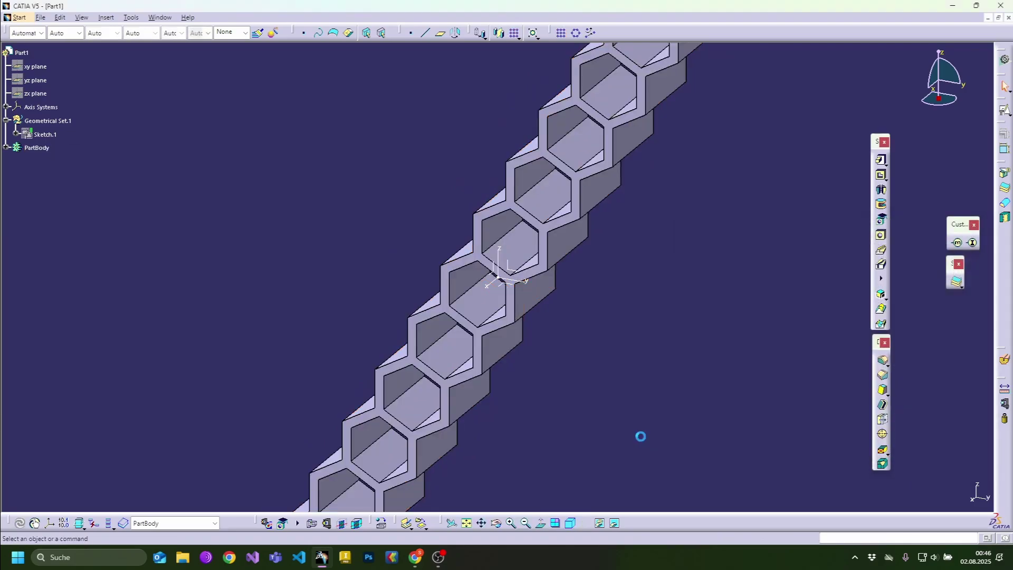
Step: Pattern the hexagon row rectangularly along the axis system's YZ plane, with 50 instances at 30 mm spacing and the original at row 25
middle_click_drag(518, 368, 477, 196)
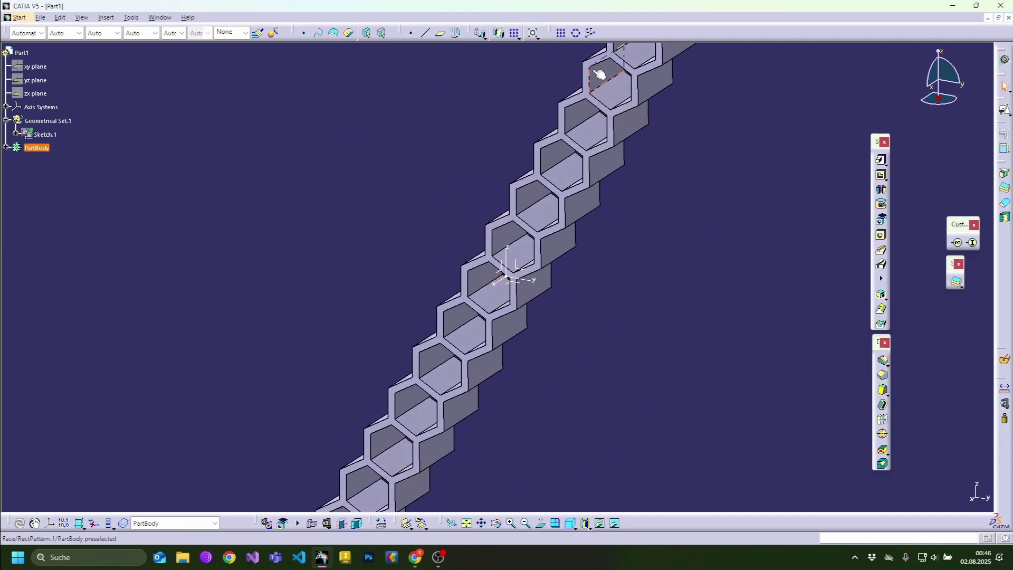
left_click(561, 33)
left_click(773, 335)
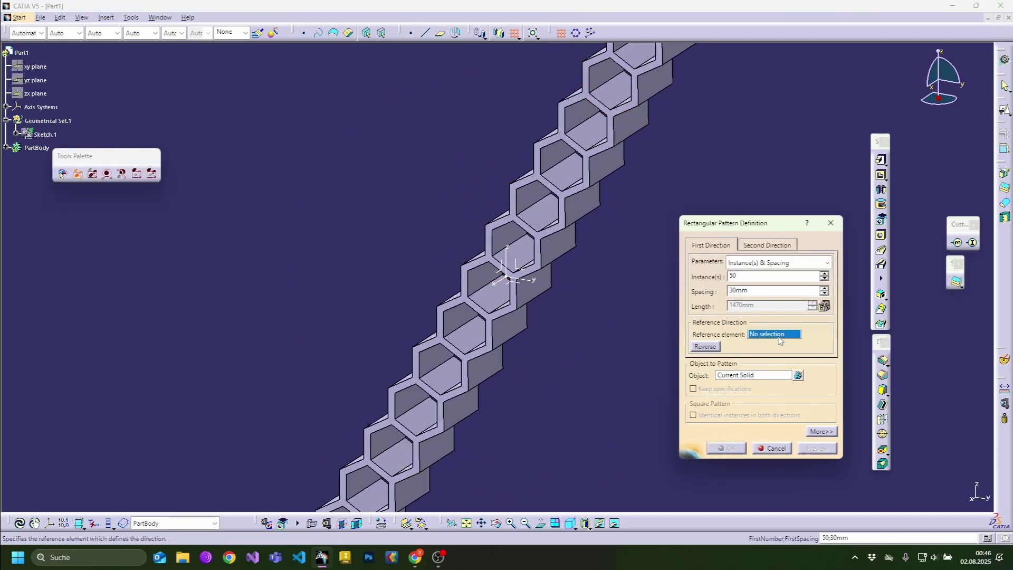
left_click(514, 270)
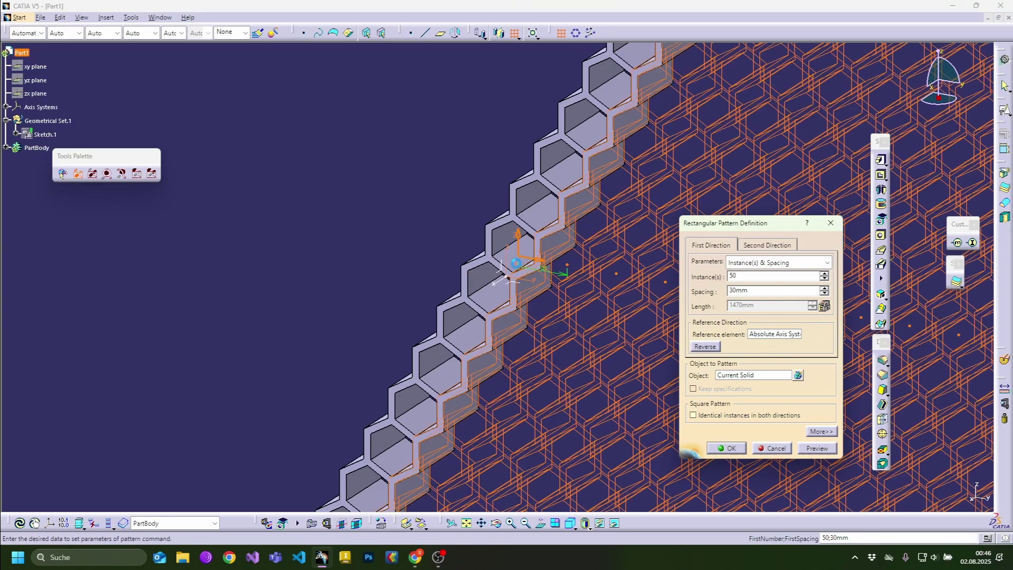
left_click(820, 431)
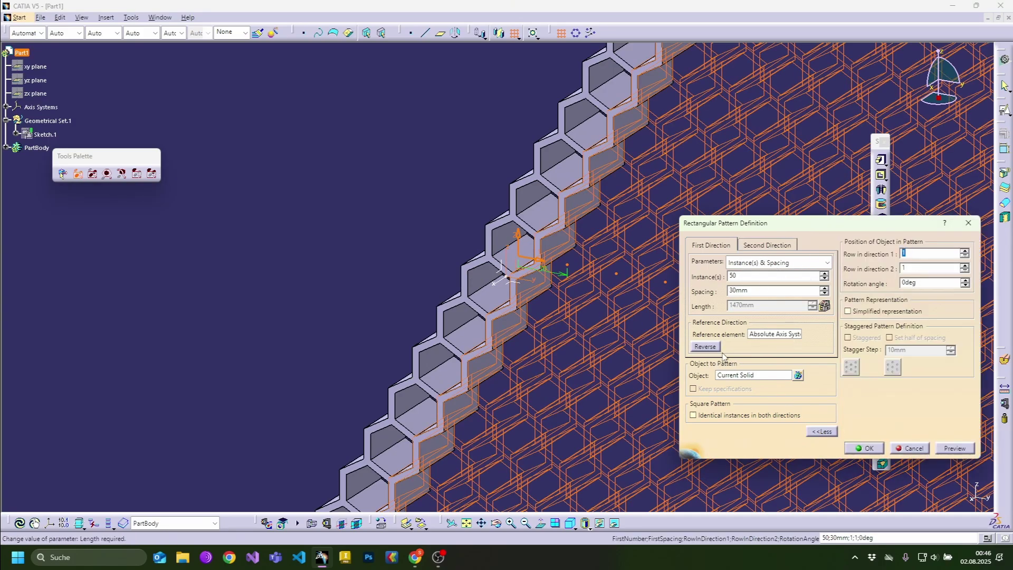
type("25")
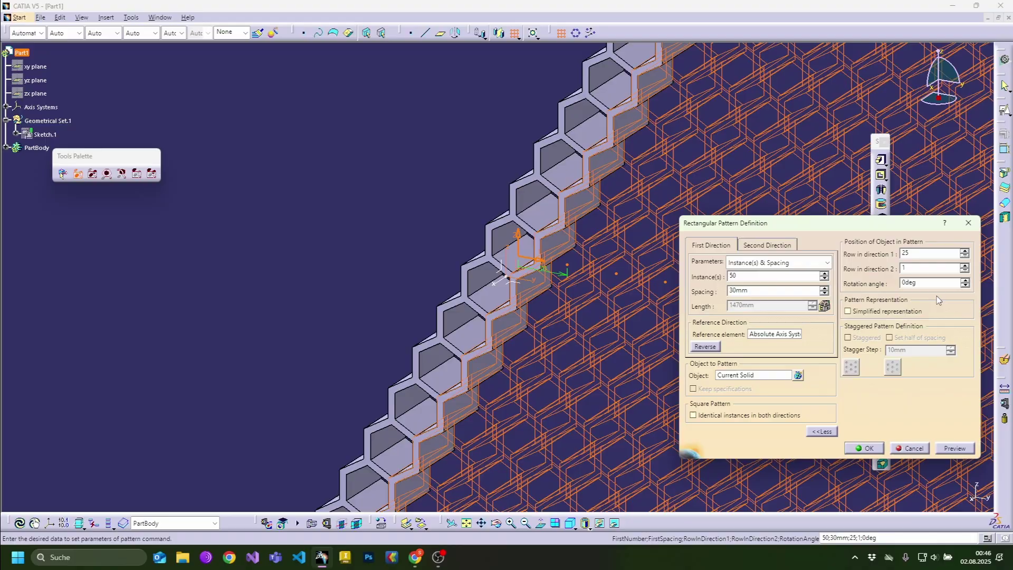
middle_click_drag(539, 262, 507, 273)
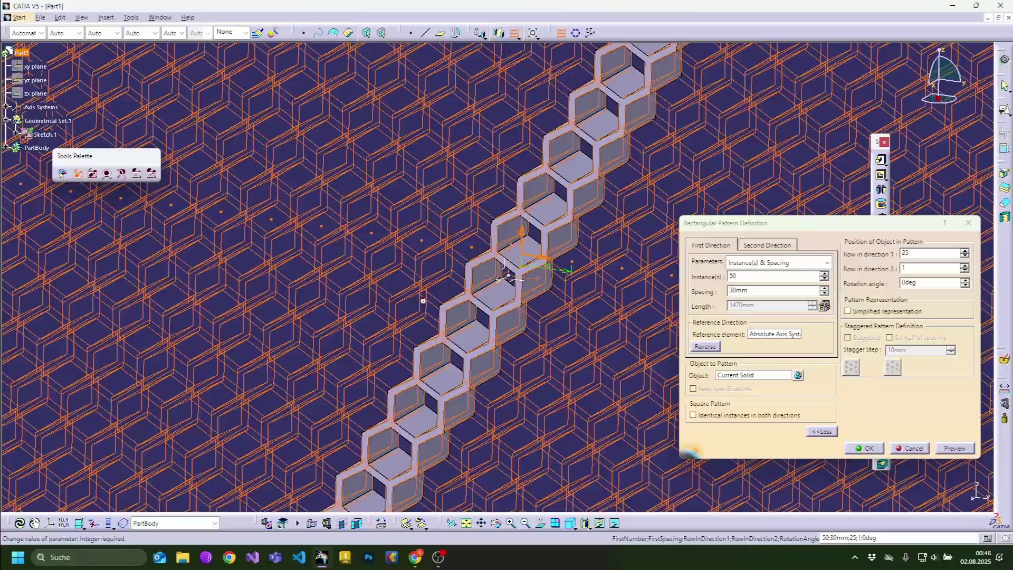
middle_click_drag(423, 301, 449, 283)
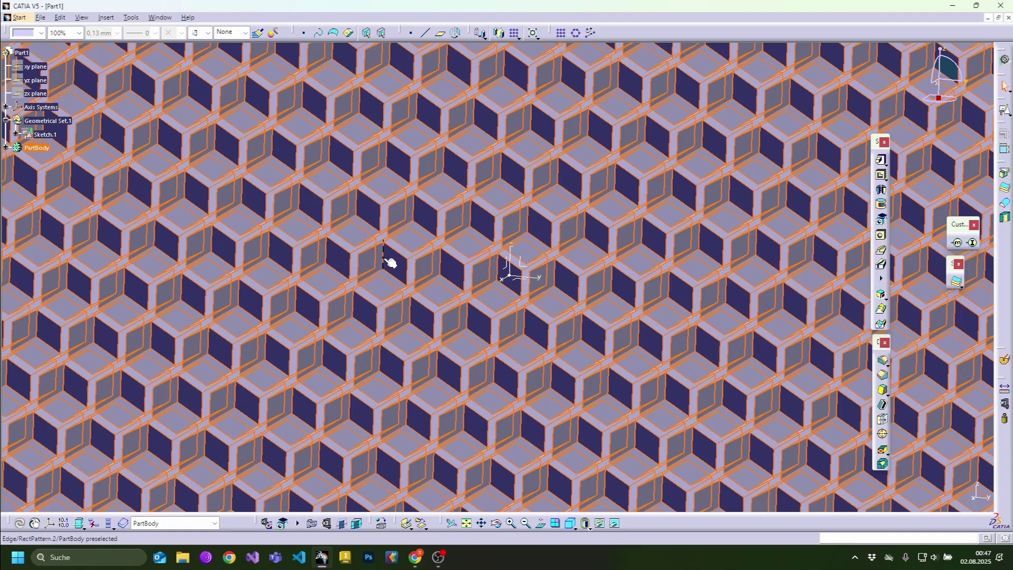
left_click(386, 259)
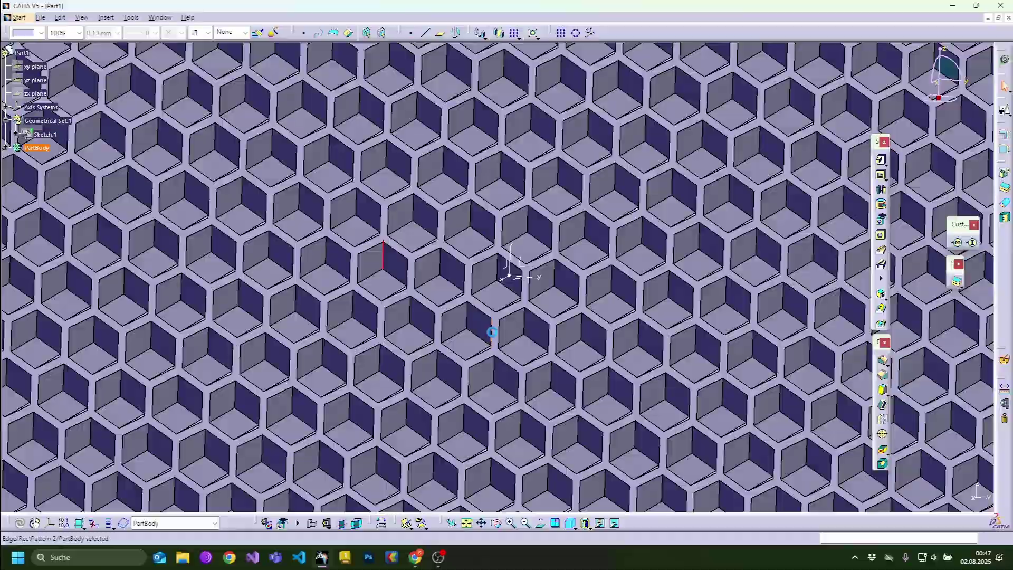
middle_click_drag(398, 266, 520, 276)
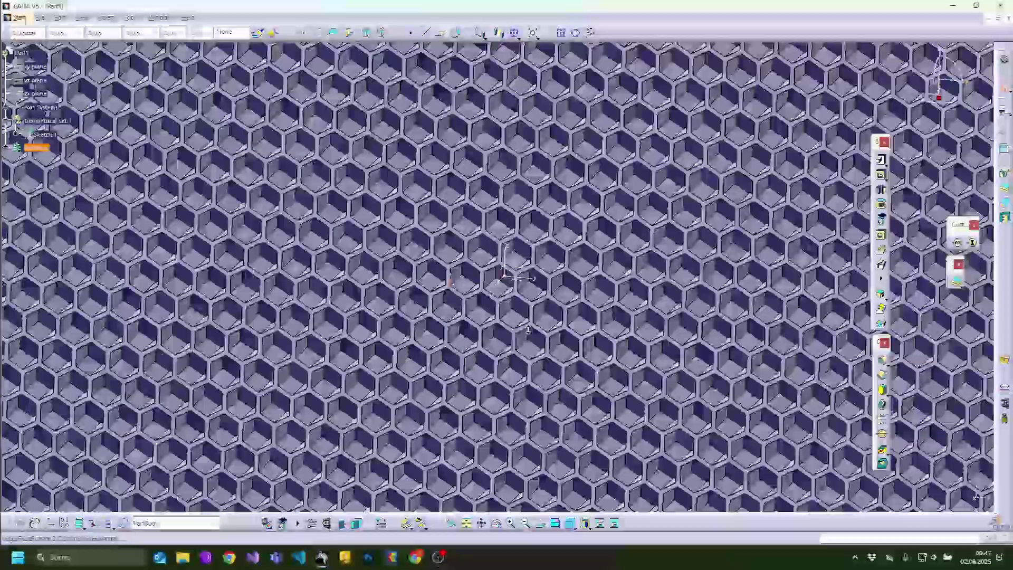
key("Escape")
Step: Hide PartBody with its honeycomb solid and insert a new body into the part
left_click(6, 148)
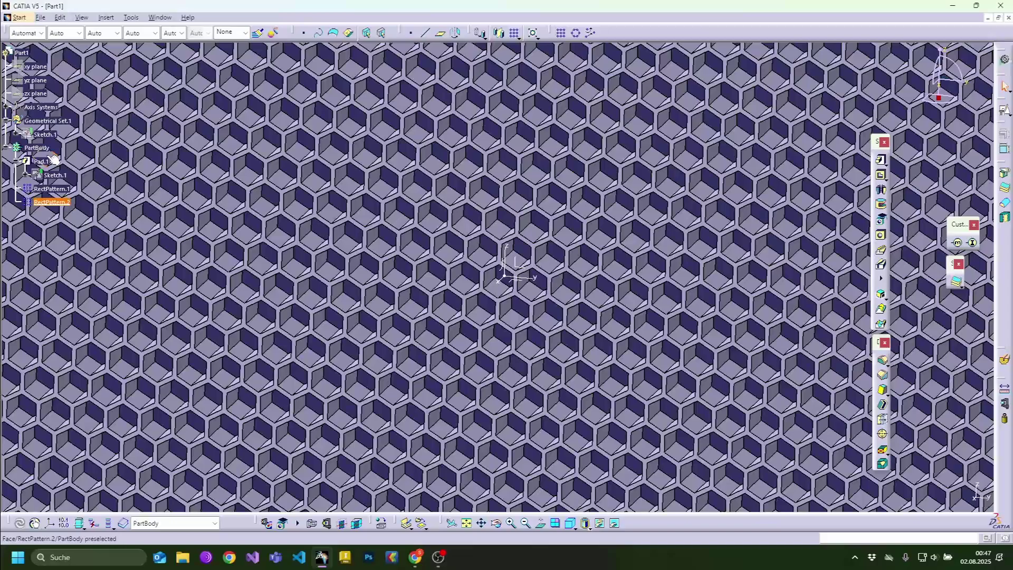
left_click(34, 147)
right_click(36, 147)
left_click(68, 183)
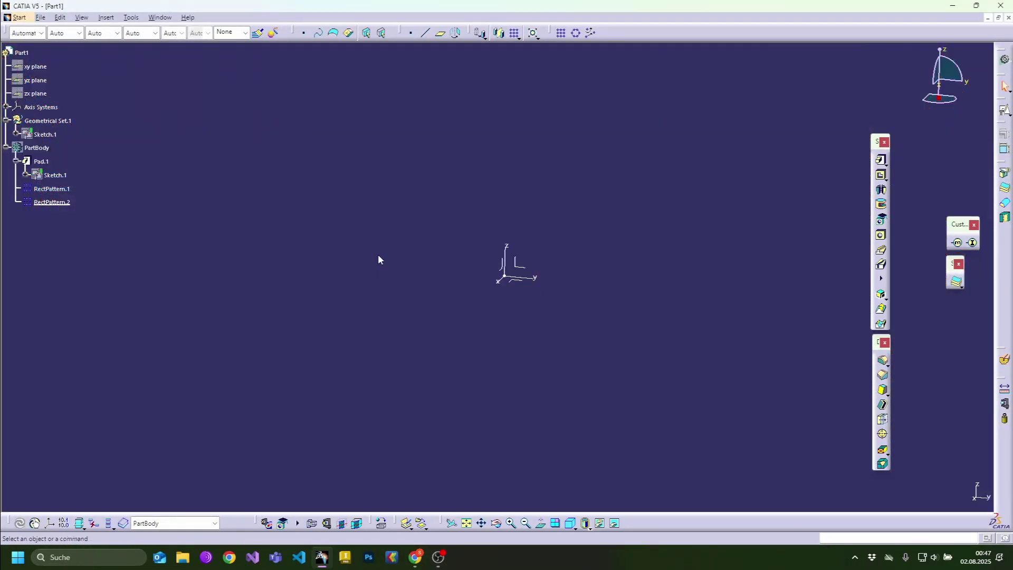
left_click(107, 17)
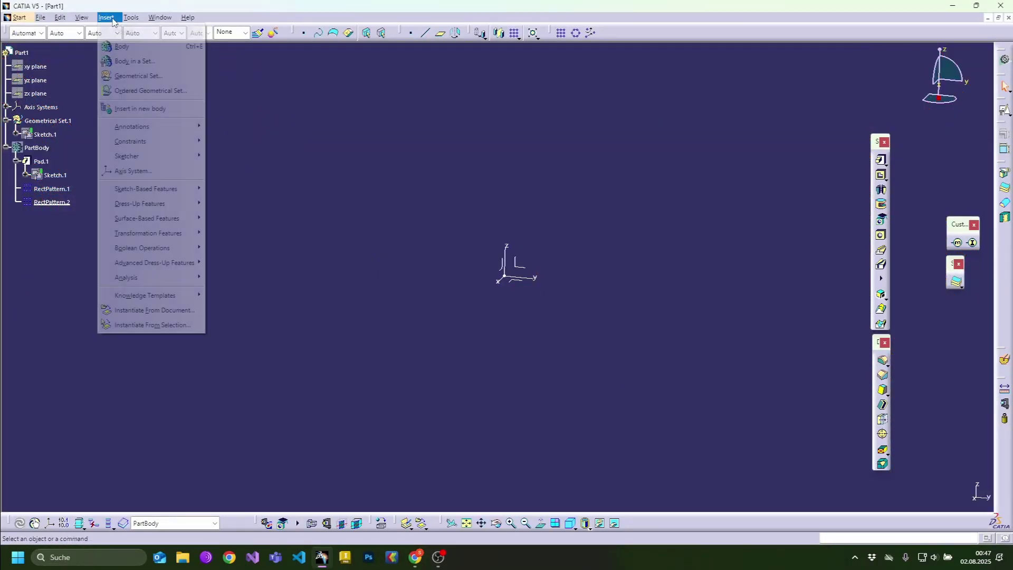
left_click(122, 46)
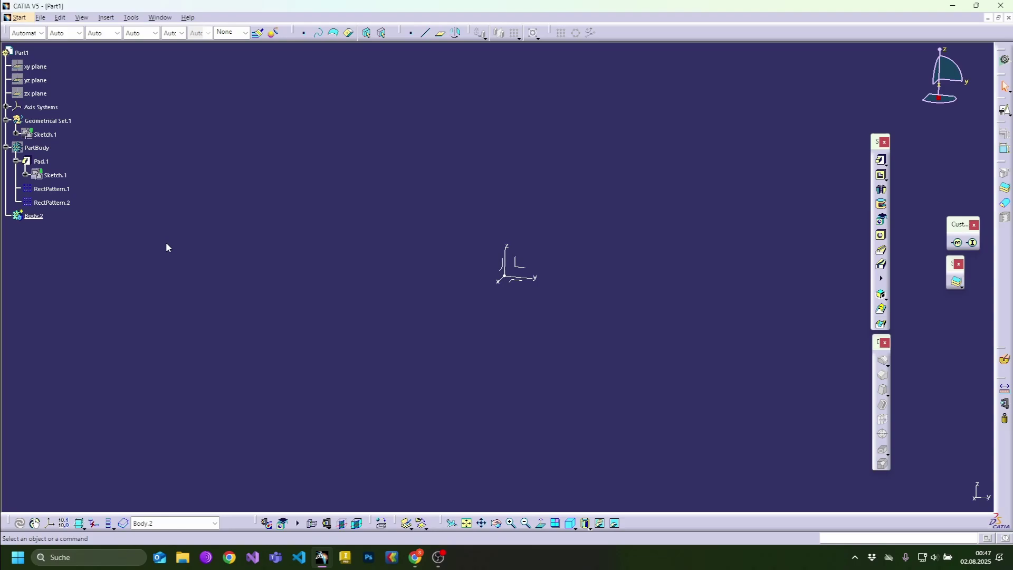
Step: Show the hidden hexagon sketch Sketch.1 in Geometrical Set.1
right_click(45, 135)
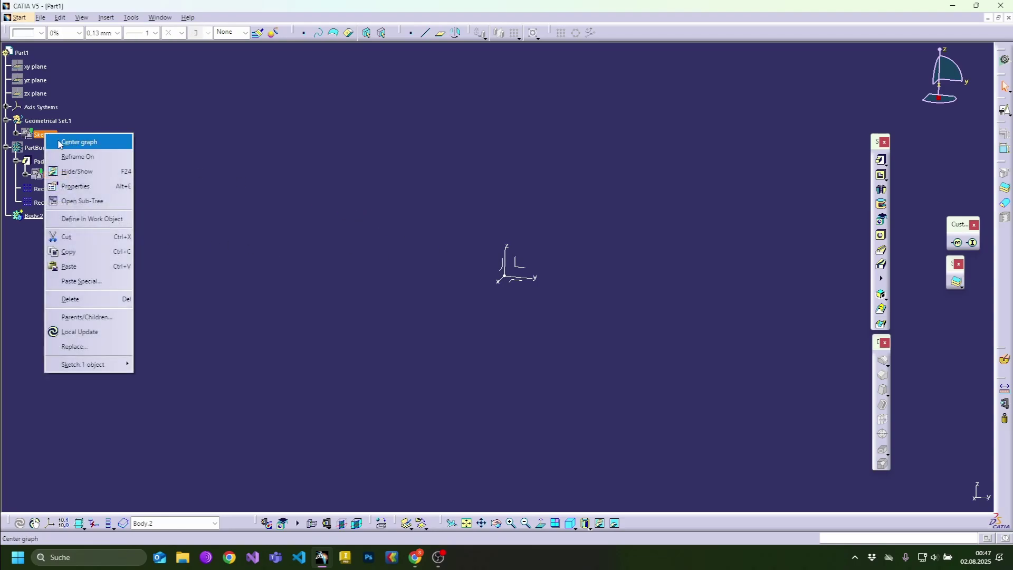
left_click(76, 173)
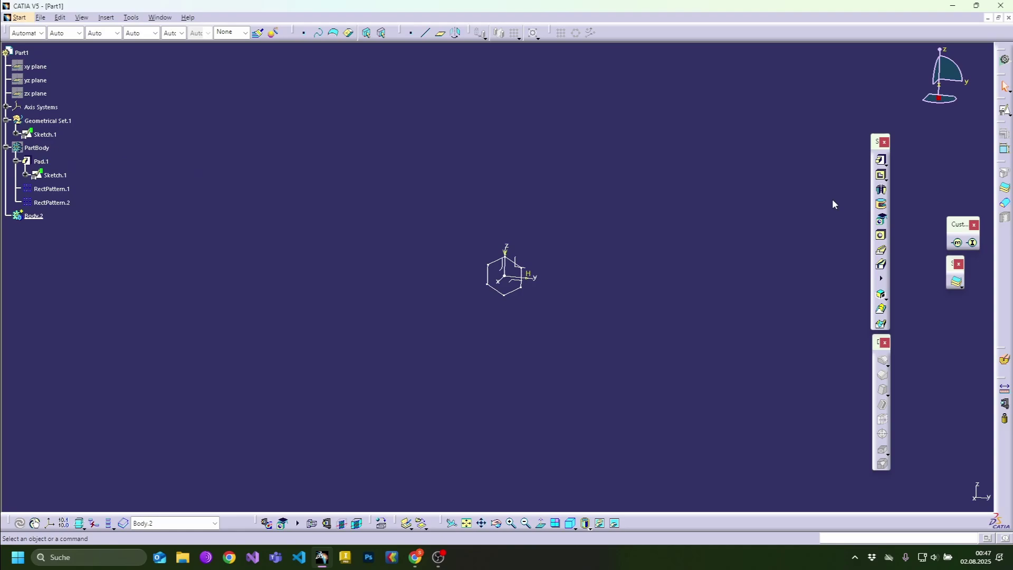
middle_click_drag(633, 227, 617, 172, "ctrl")
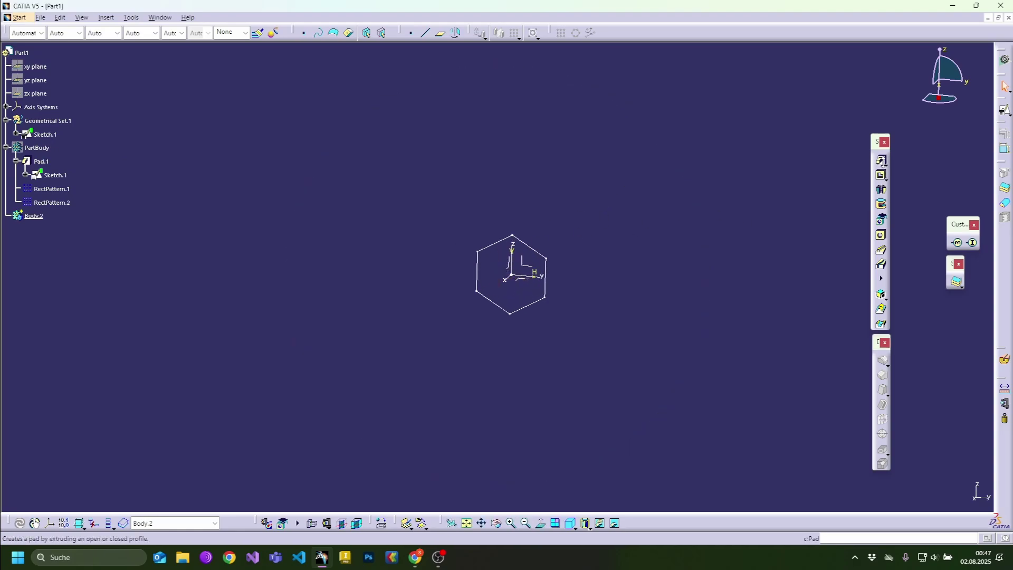
Step: Pad the hexagon sketch as a solid in the new body with 20 mm length and mirrored extent
left_click(881, 159)
left_click(501, 248)
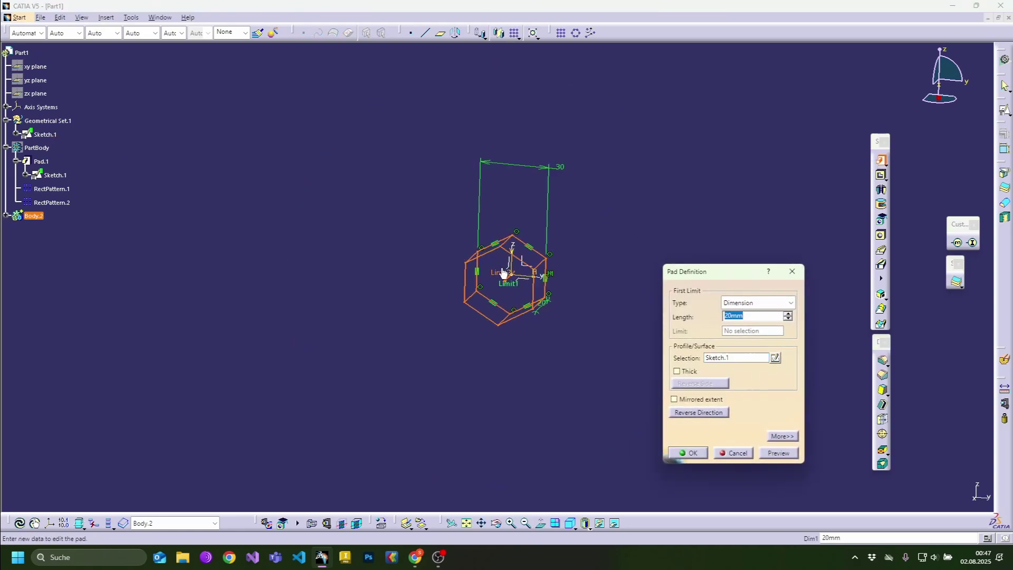
middle_click_drag(554, 300, 502, 287)
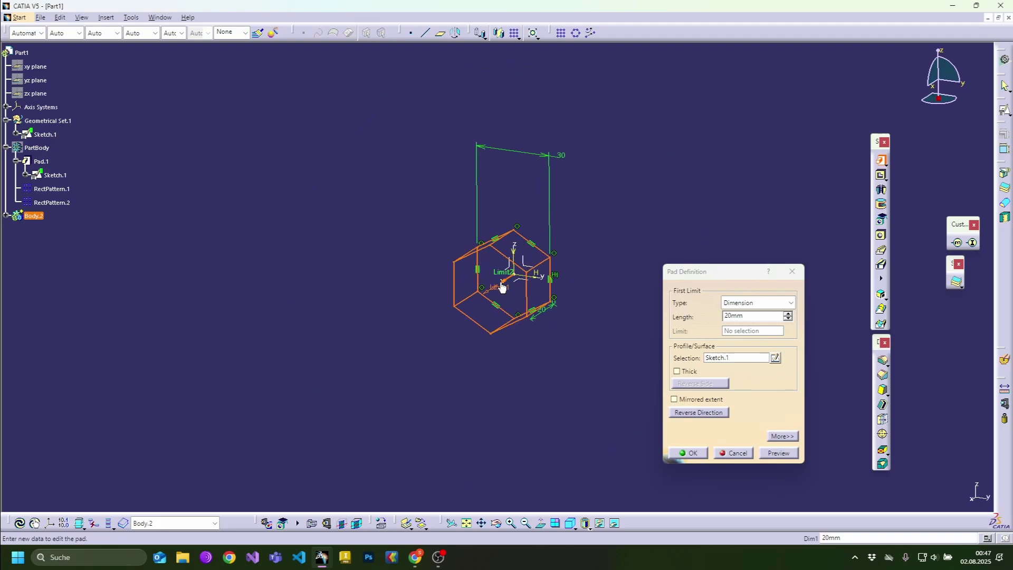
left_click(696, 401)
left_click(691, 455)
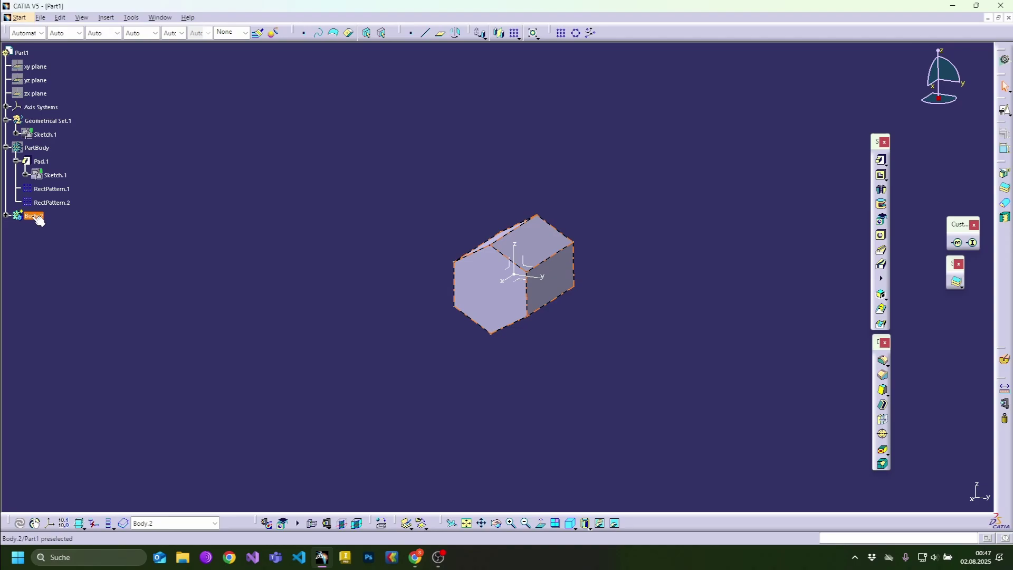
left_click(8, 218)
left_click(6, 206)
left_click(7, 216)
left_click(7, 216)
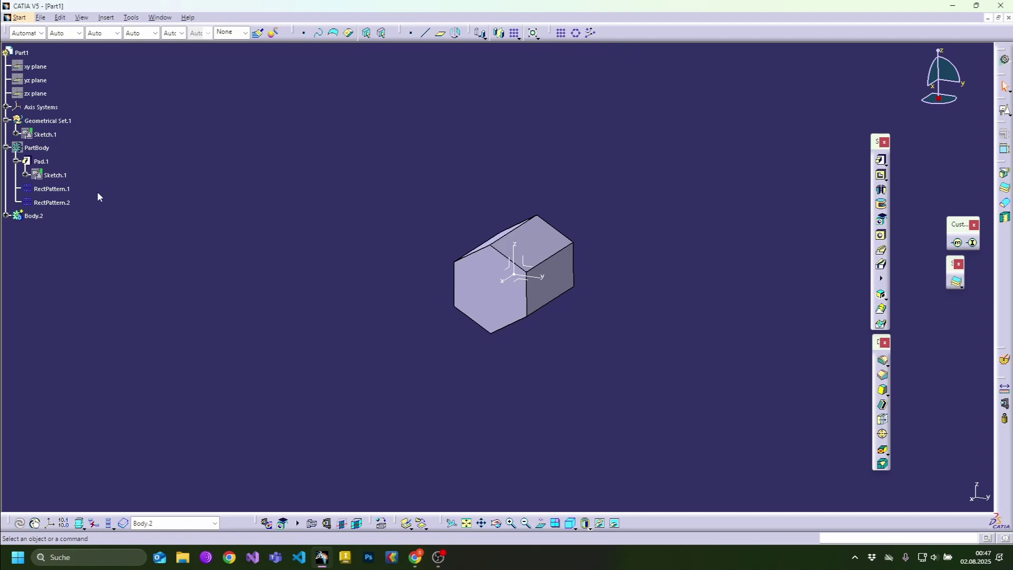
Step: Start a rectangular pattern of the solid hexagon referenced to the axis system's YZ plane, with 50 instances at 34 mm spacing
left_click(561, 34)
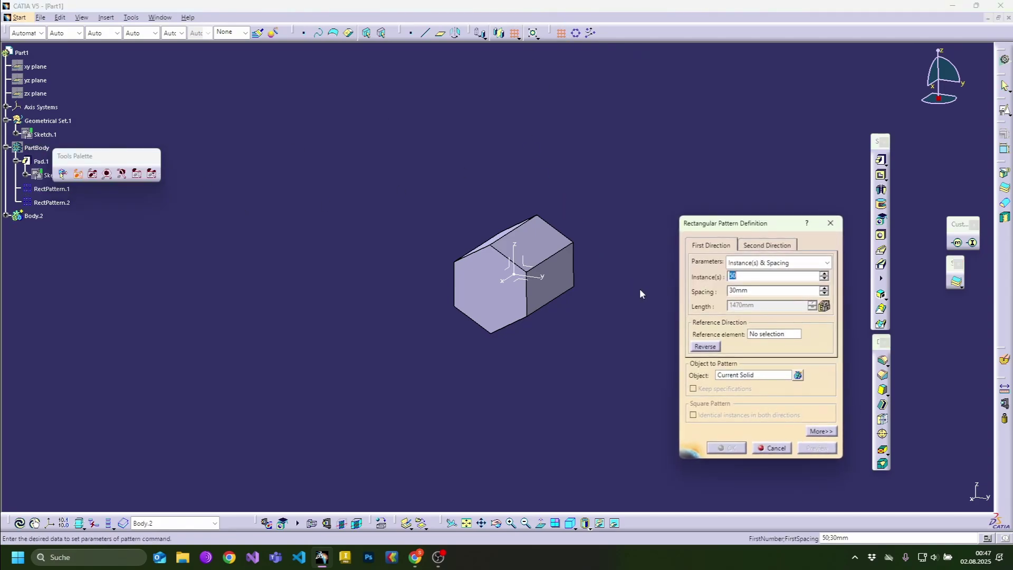
left_click(773, 334)
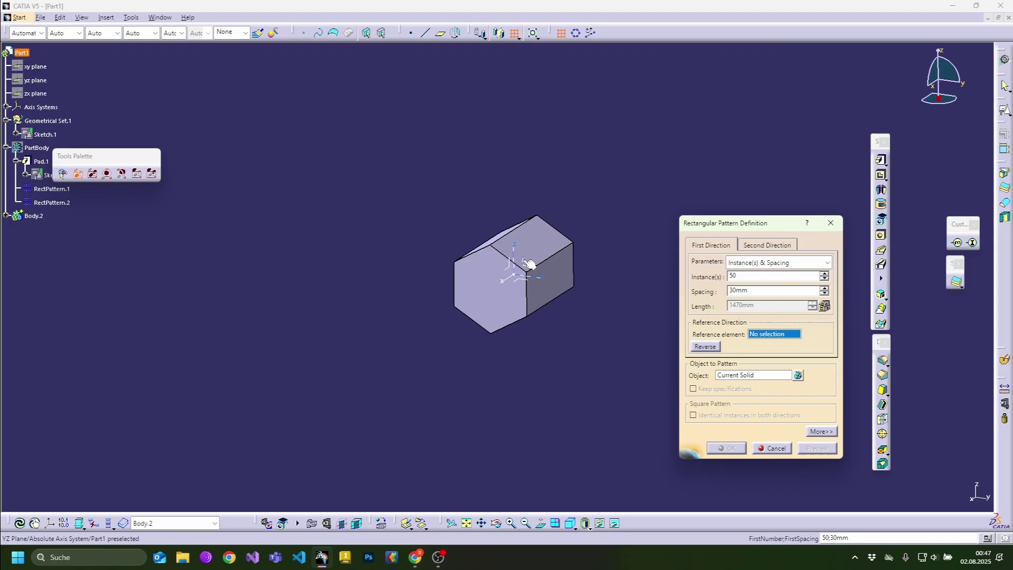
left_click(539, 275)
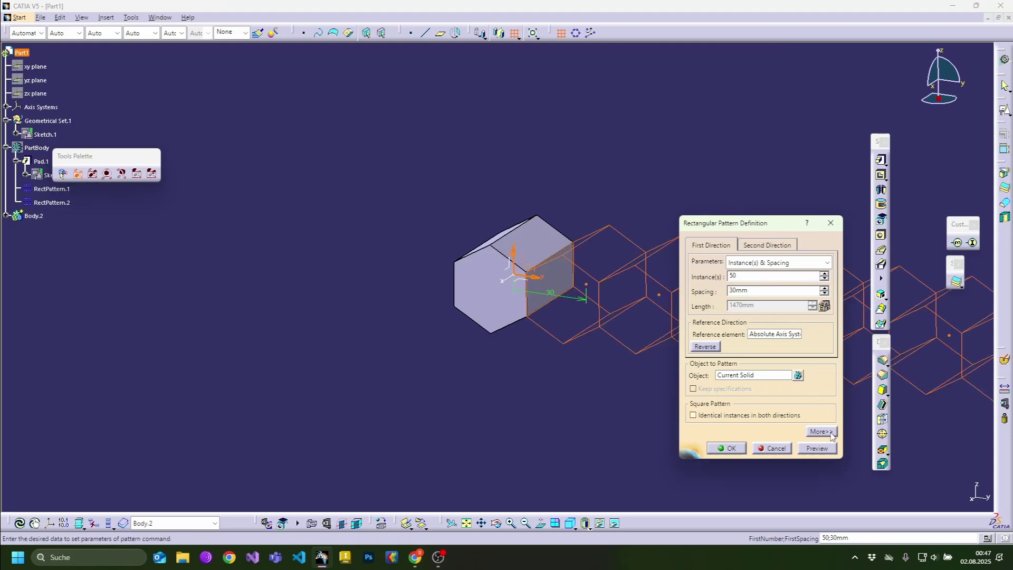
double_click(781, 291)
left_click_drag(731, 220, 740, 221)
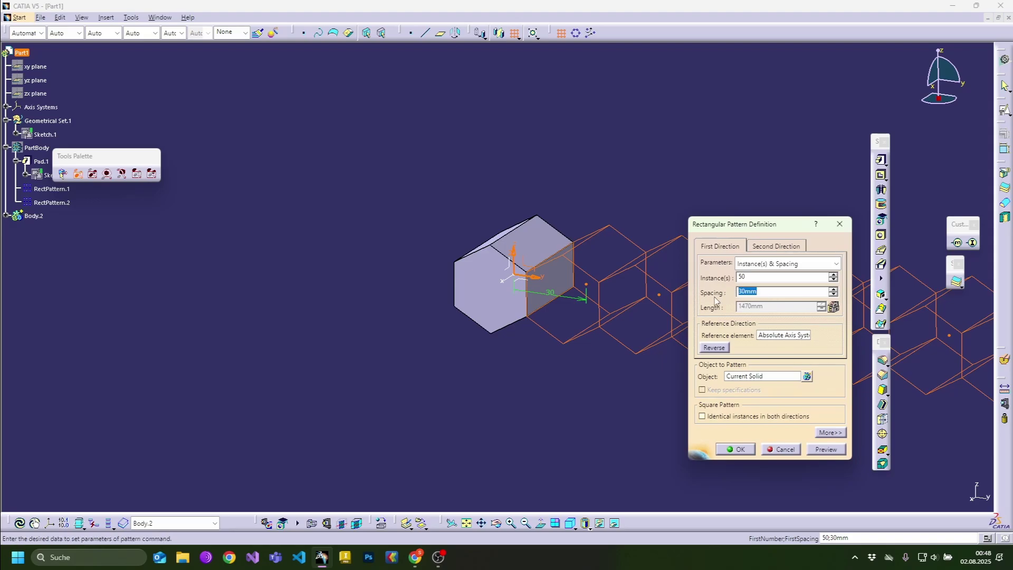
middle_click_drag(570, 307, 570, 180)
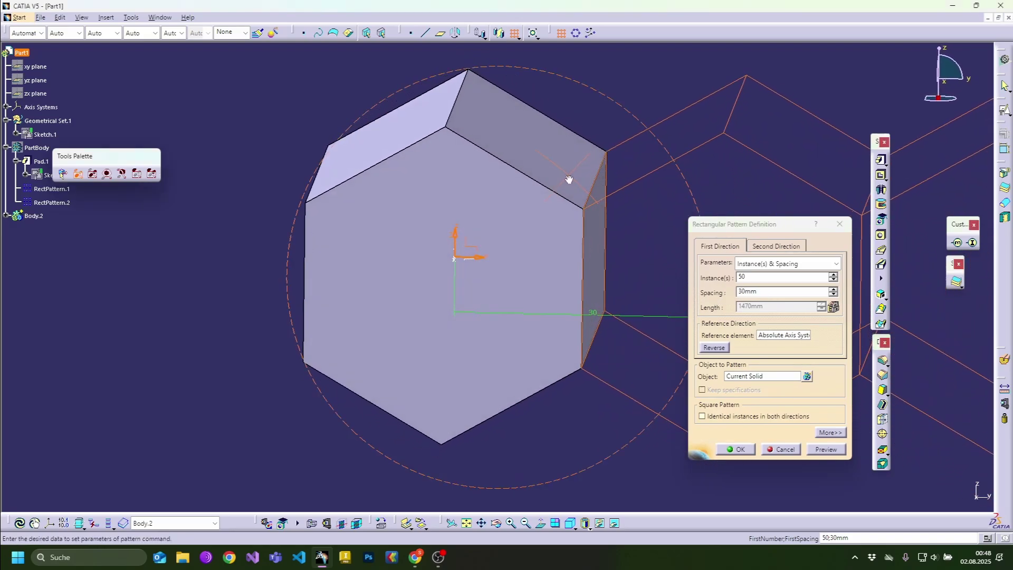
middle_click_drag(571, 244, 572, 279)
left_click_drag(772, 292, 651, 308)
type("34")
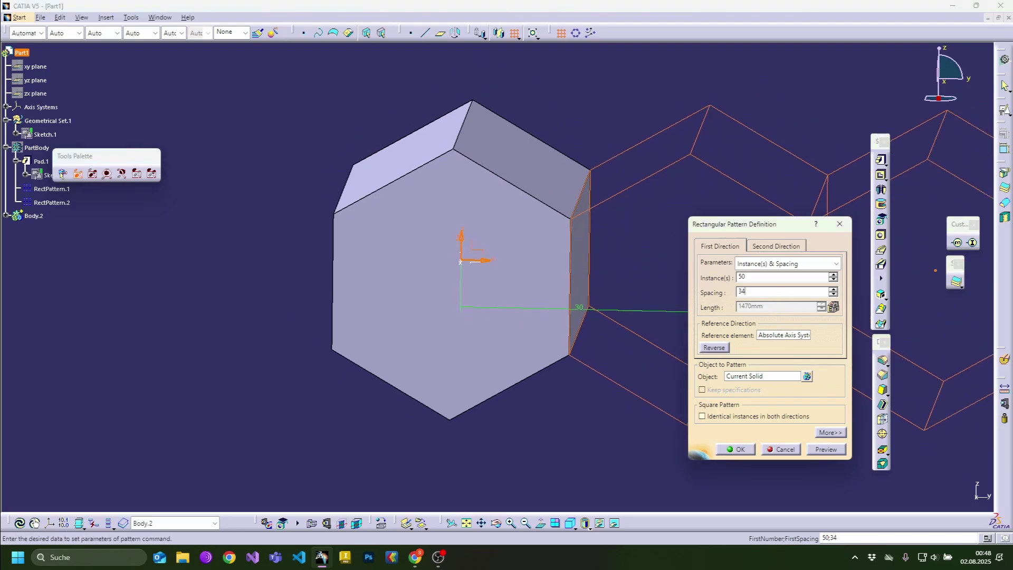
key("Tab")
middle_click_drag(549, 289, 524, 370)
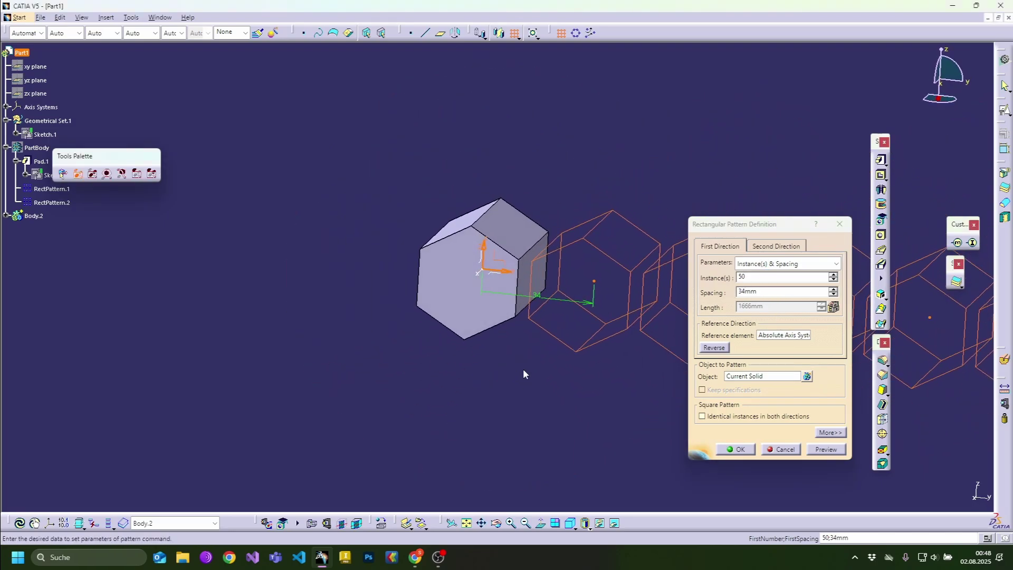
Step: Place the solid hexagon at row 25 in the first direction, set the rotation angle to 60 degrees and create the pattern
left_click(831, 433)
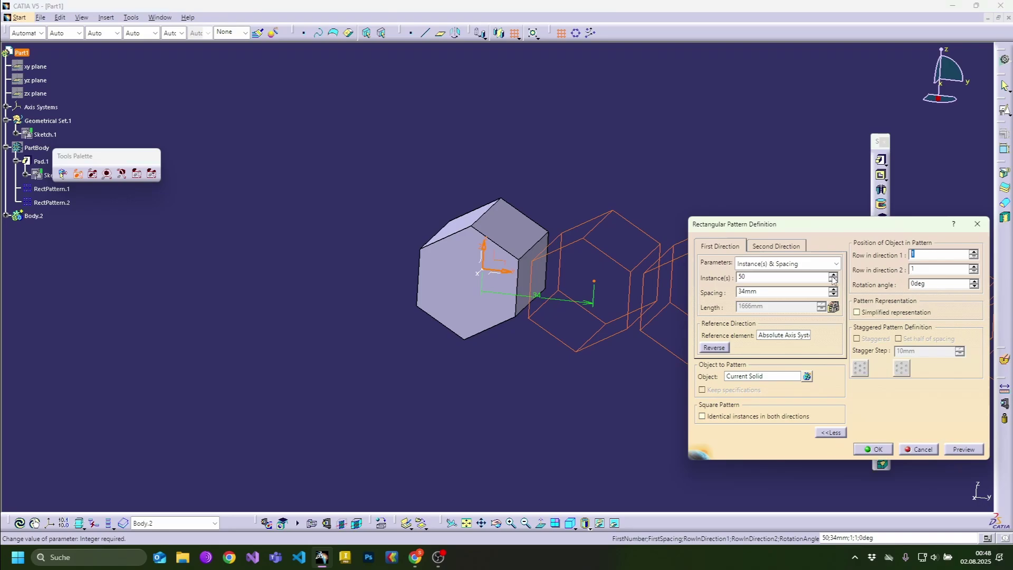
type("25")
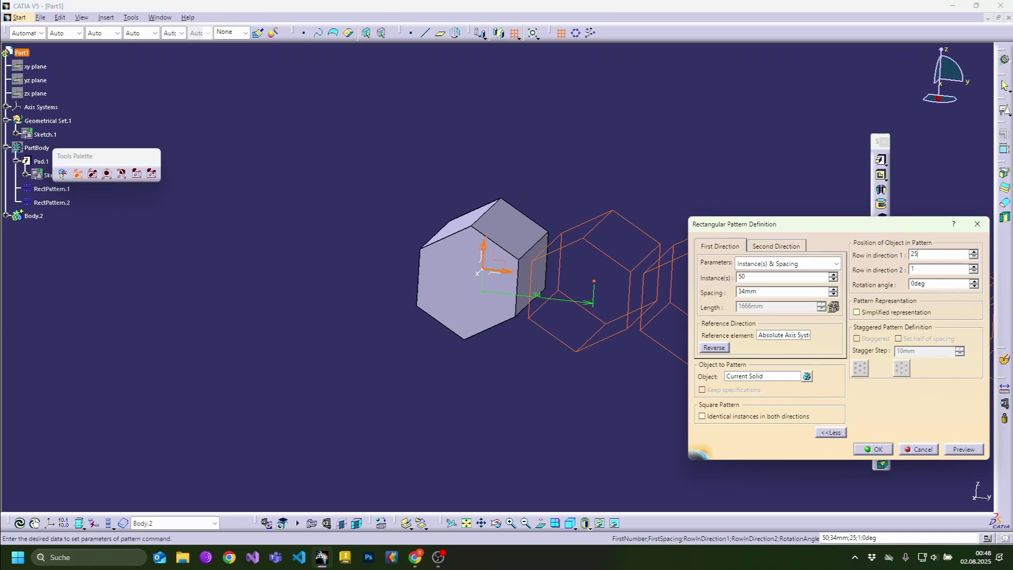
key("Tab")
key("Tab")
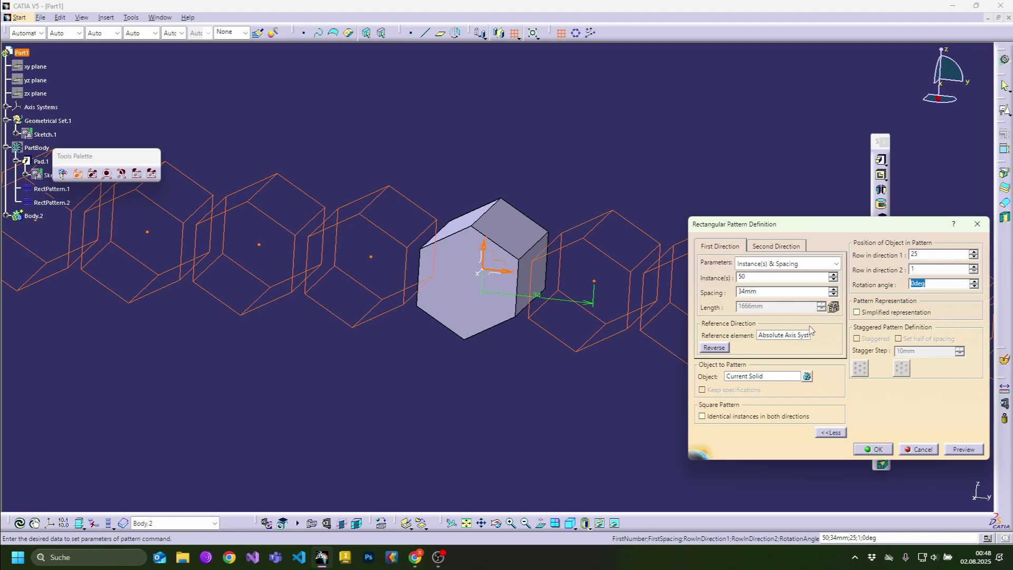
type("60")
key("Return")
middle_click_drag(523, 270, 533, 332, "ctrl")
Step: Pattern the solid hexagon row rectangularly along the YZ plane, with 50 instances at 34 mm spacing and the original at row 25
left_click(561, 33)
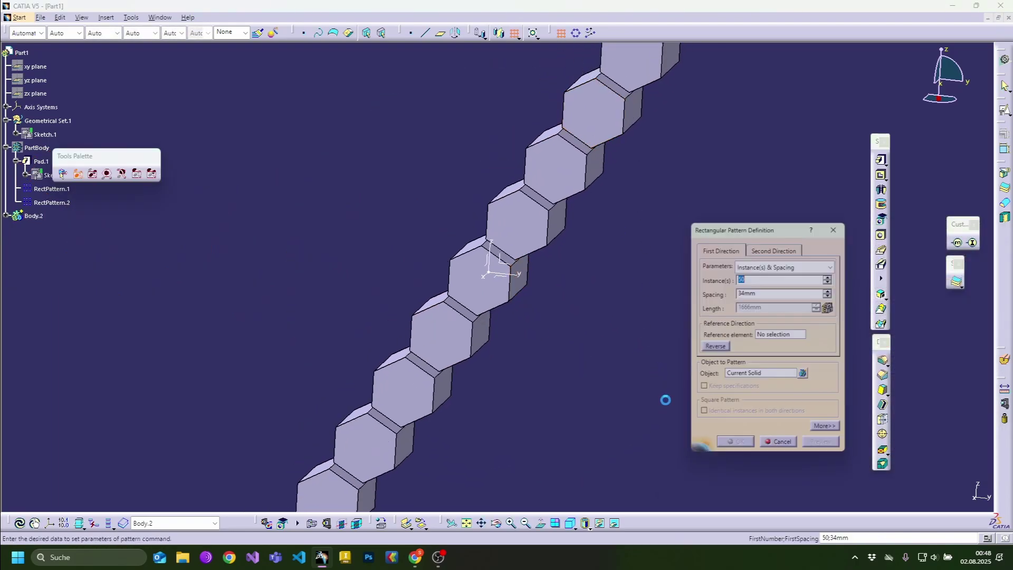
left_click(792, 336)
left_click(504, 273)
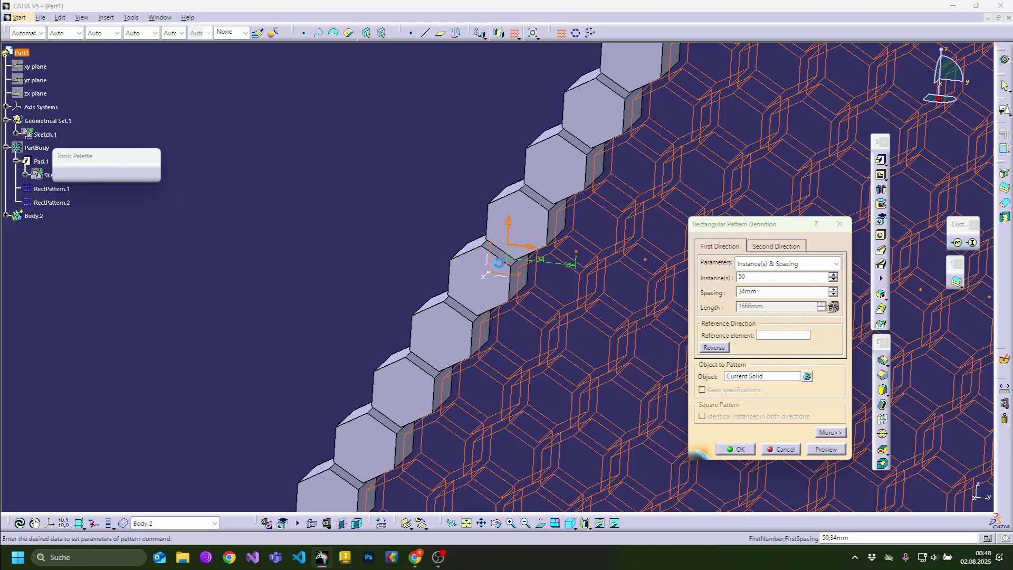
middle_click_drag(514, 230, 507, 250)
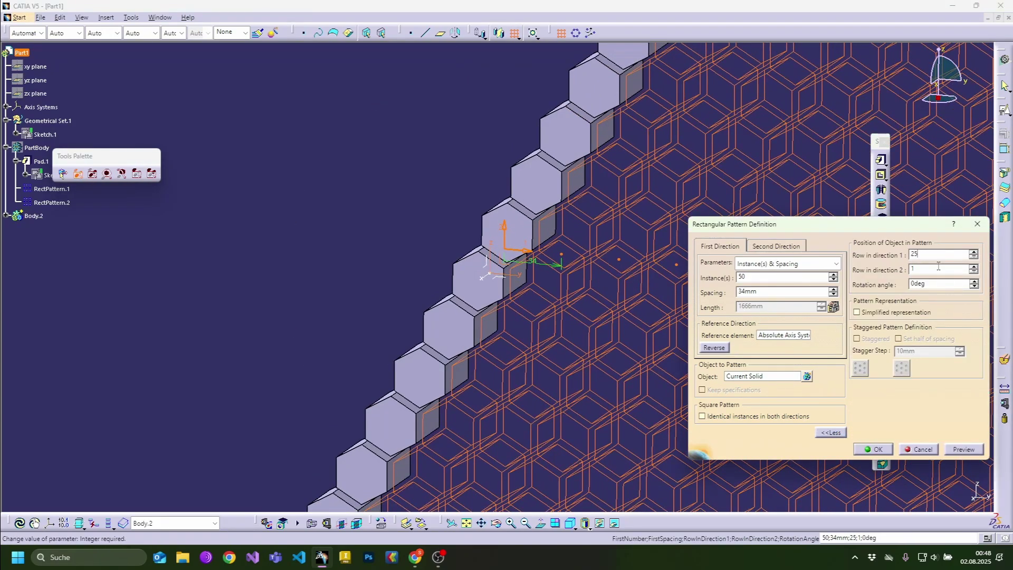
left_click(939, 268)
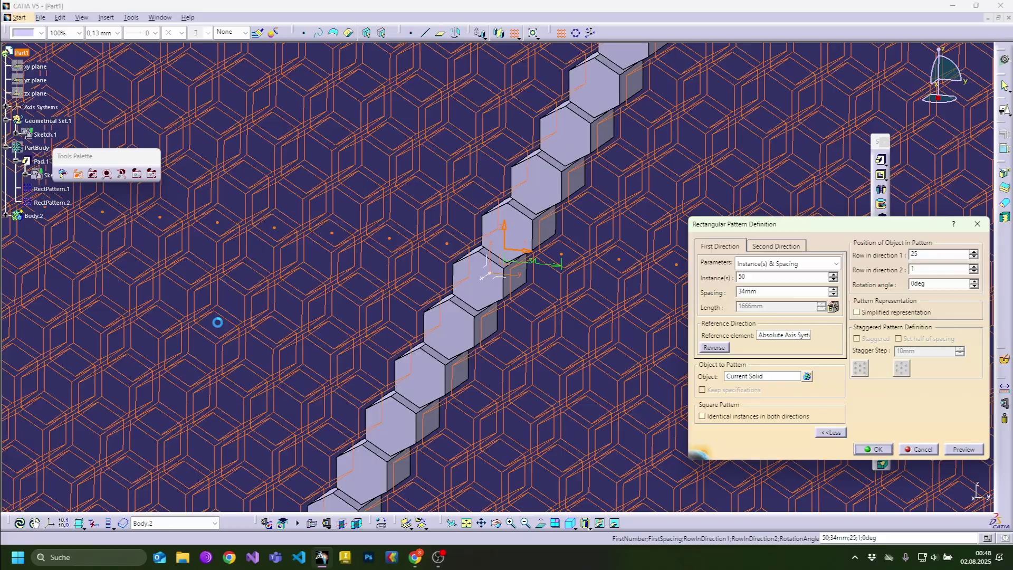
key("Return")
middle_click_drag(442, 290, 536, 247)
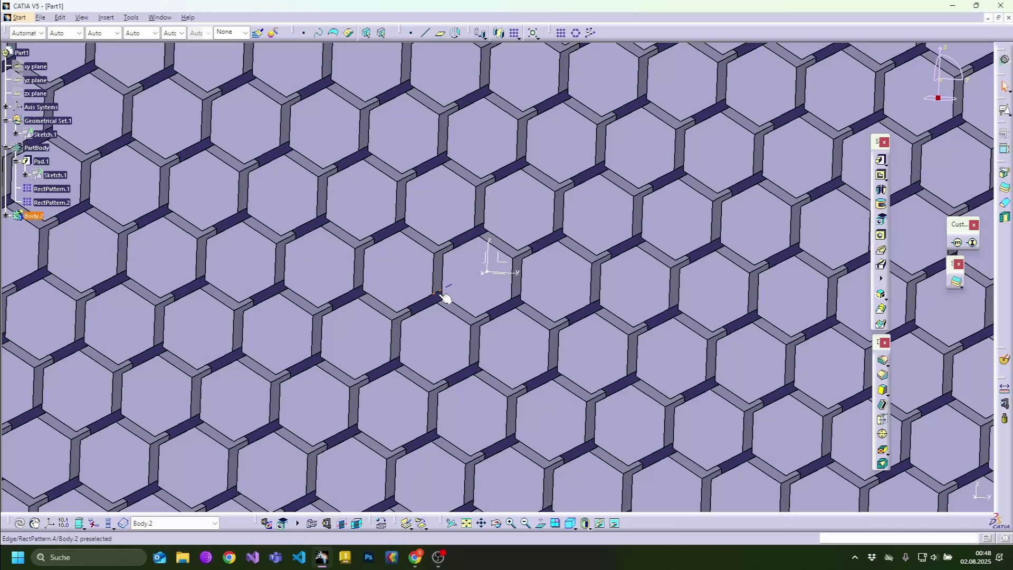
Step: Insert a new body and start a positioned sketch on the absolute axis system's YZ plane
left_click(107, 18)
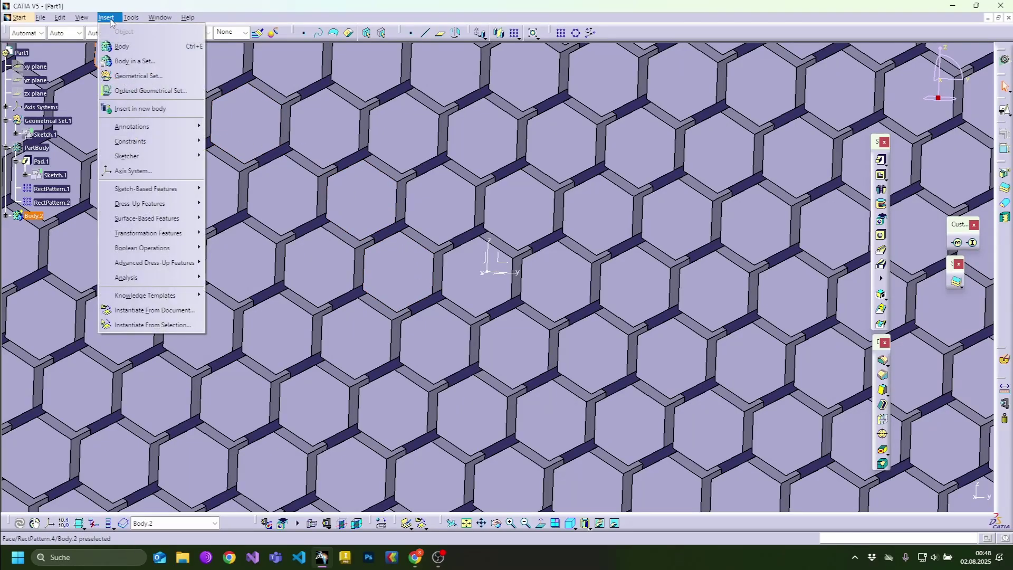
left_click(126, 46)
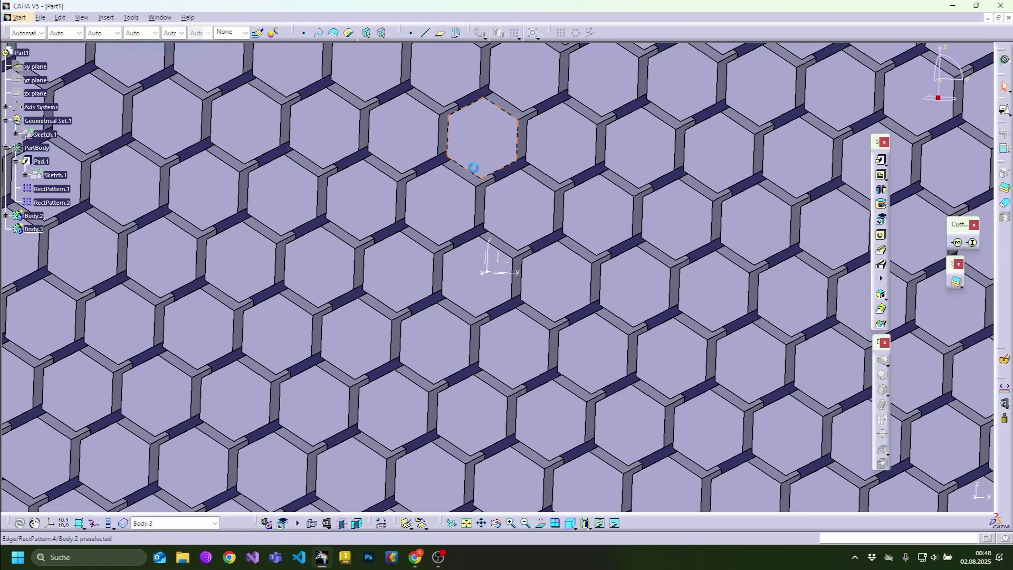
left_click(1001, 113)
left_click(500, 261)
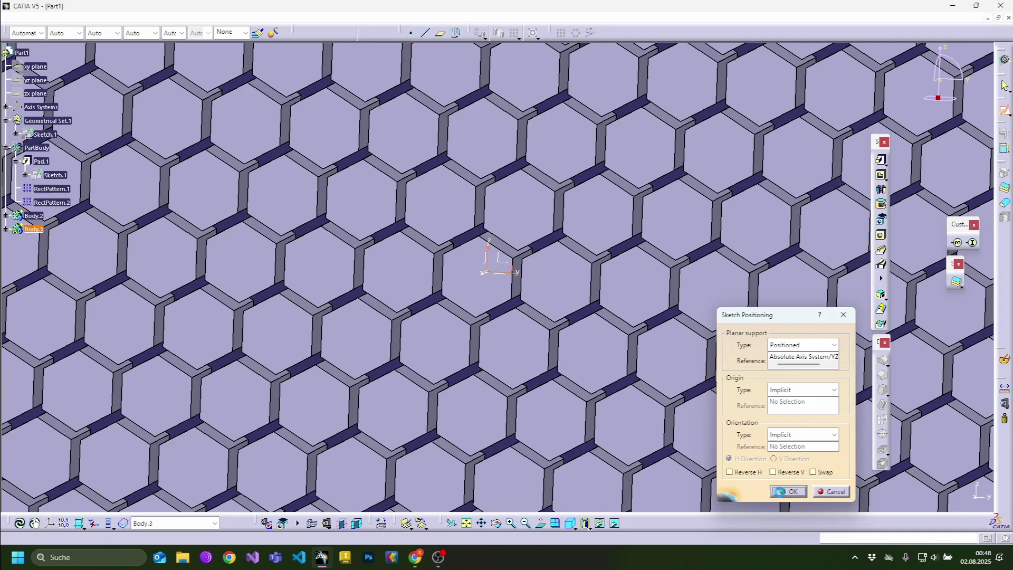
left_click(789, 492)
Step: Draw a large hexagon centred on the sketch origin, spanning several honeycomb cells with one corner pointing straight up
left_click(700, 245)
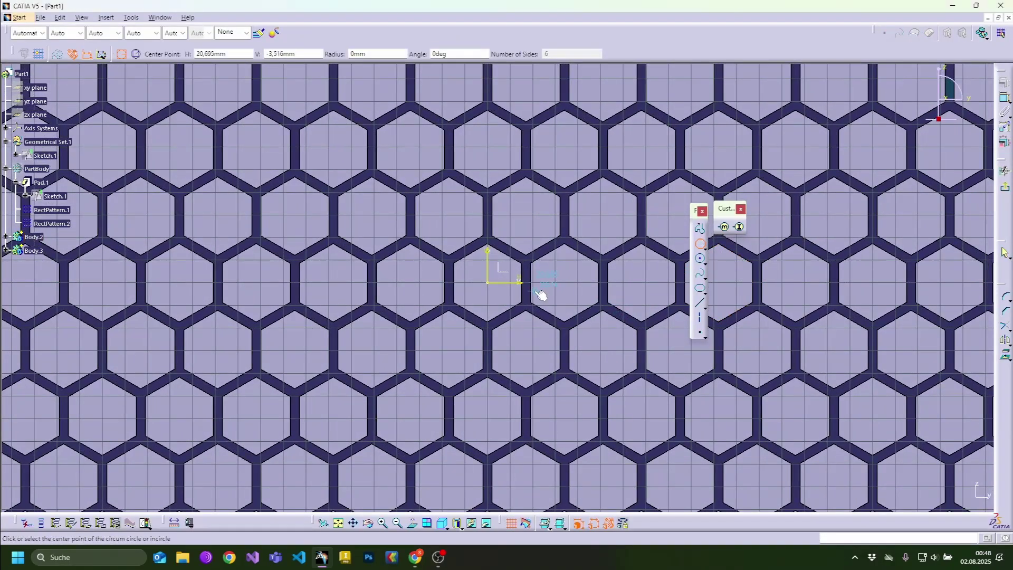
left_click(491, 287)
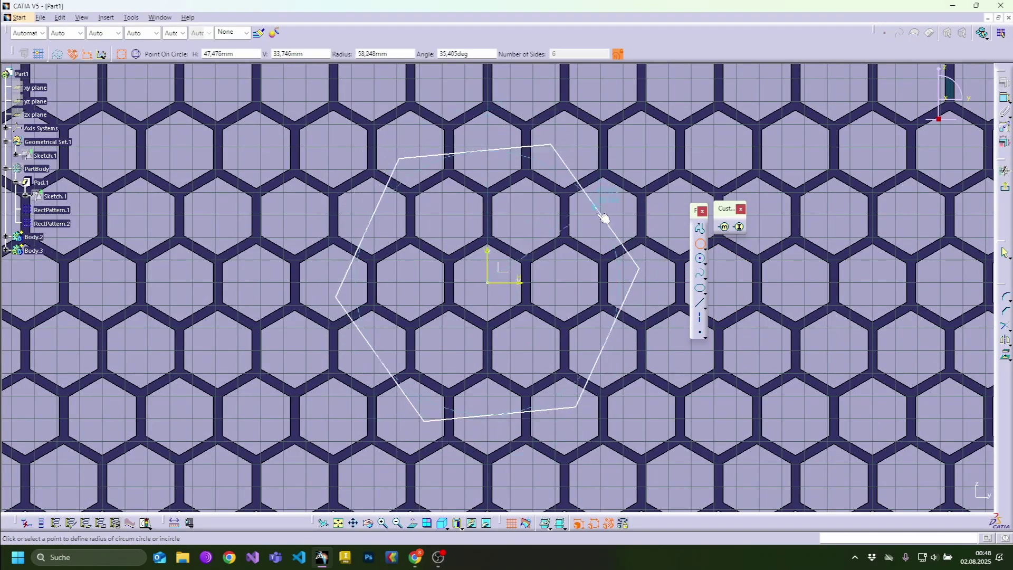
middle_click_drag(622, 283, 620, 362, "ctrl")
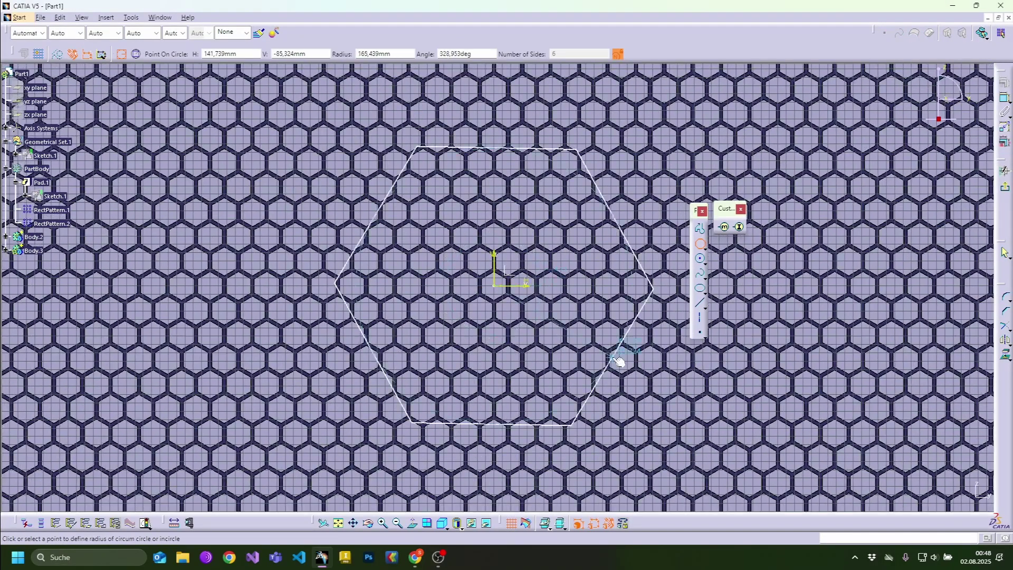
left_click(636, 286)
Step: Constrain the large hexagon's side to be the symmetry line between both edges of the honeycomb wall at its upper corner, and exit the sketch
middle_click_drag(636, 287, 646, 417)
middle_click_drag(646, 417, 536, 181, "ctrl")
middle_click_drag(534, 103, 504, 308)
mouse_move(504, 308)
middle_mouse_down("ctrl")
mouse_move(516, 231)
mouse_move(513, 254)
mouse_move(534, 264)
mouse_move(507, 266)
middle_mouse_up("ctrl")
left_click(521, 295)
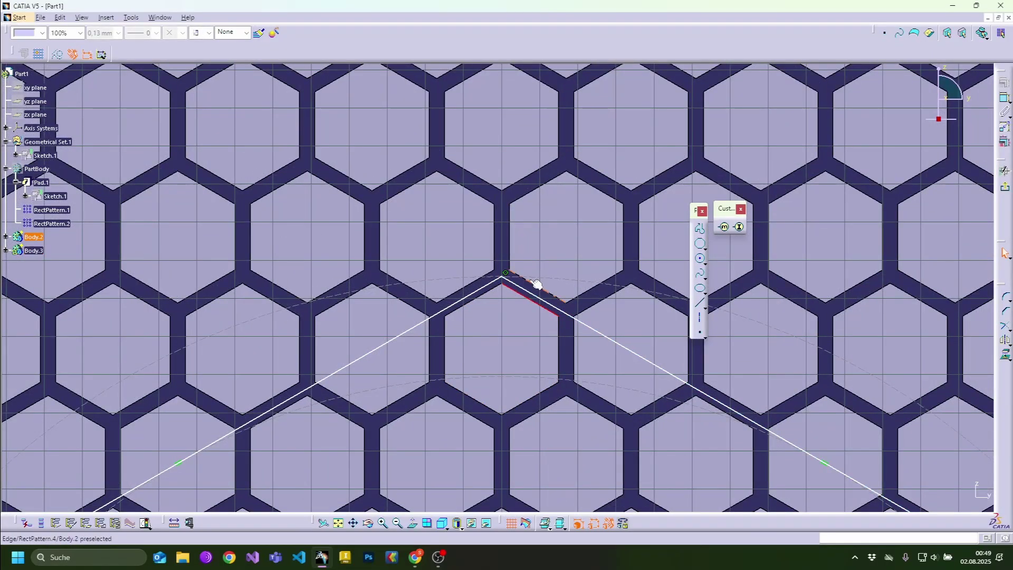
left_click(534, 293, "ctrl")
left_click(998, 85)
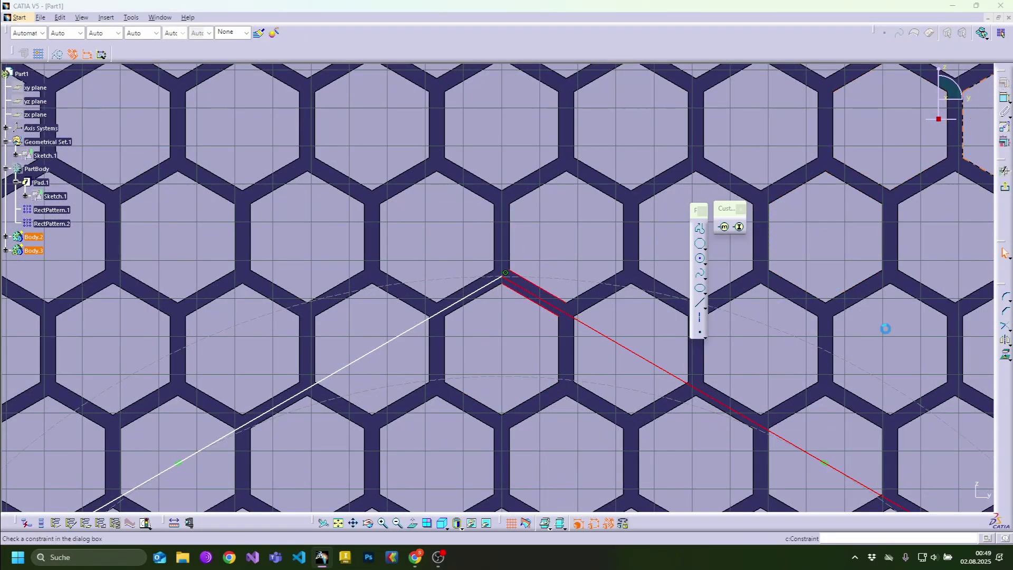
left_click(820, 384)
left_click(849, 455)
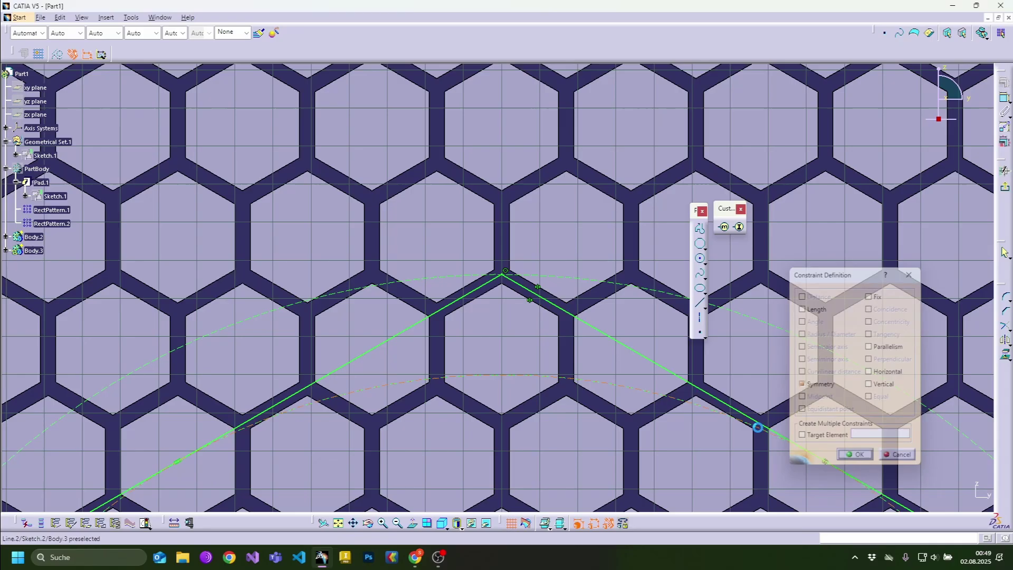
mouse_move(613, 338)
middle_mouse_down("ctrl")
mouse_move(586, 446)
mouse_move(586, 242)
middle_mouse_up("ctrl")
left_click(986, 200)
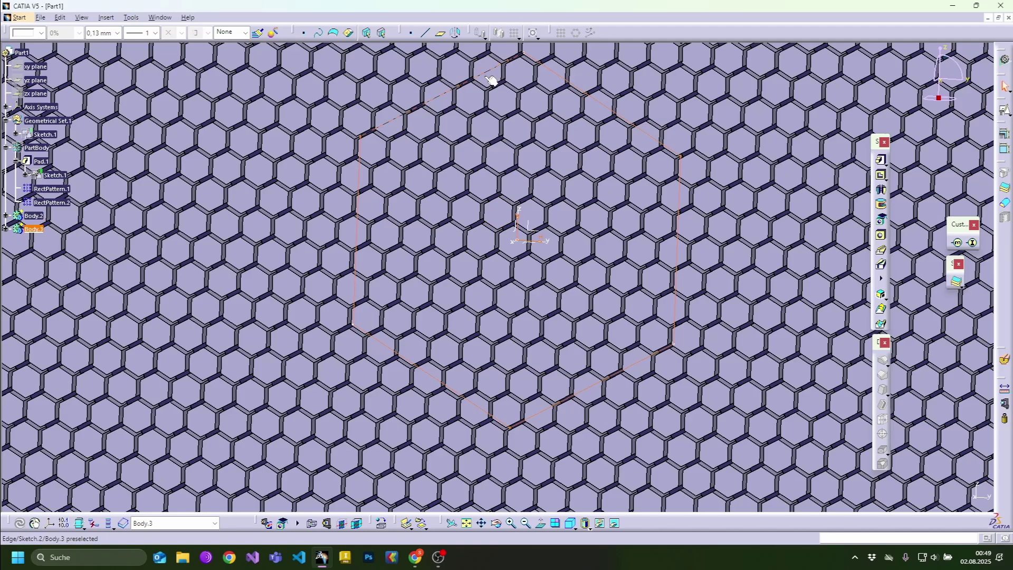
Step: Pad the large hexagon sketch 20 mm with mirrored extent
left_click(881, 161)
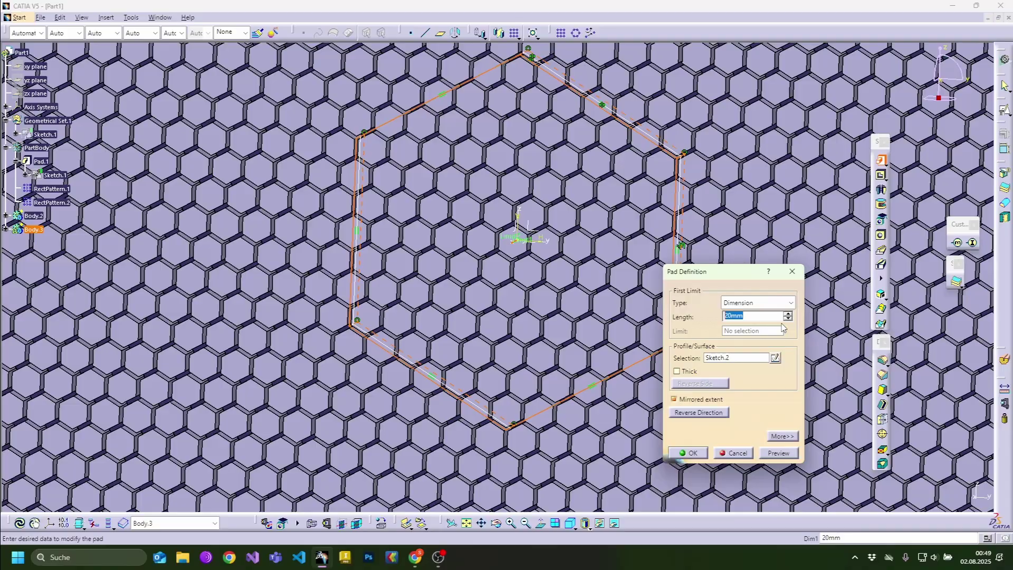
left_click(691, 453)
middle_click_drag(576, 301, 530, 277)
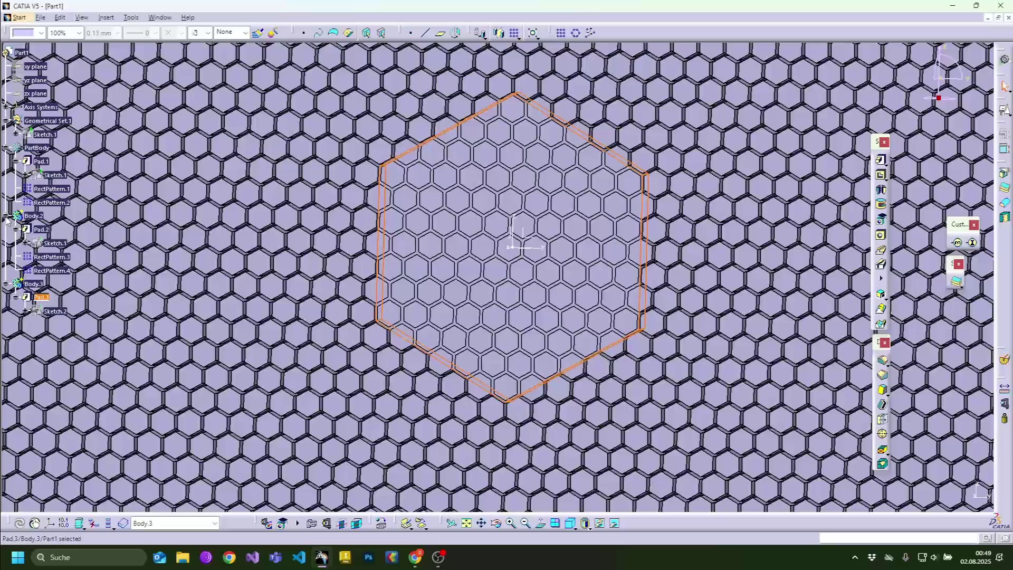
Step: Remove the patterned solid hexagons of Body.2 from the large hexagon pad in Body.3
left_click(31, 216)
right_click(37, 217)
mouse_move(79, 446)
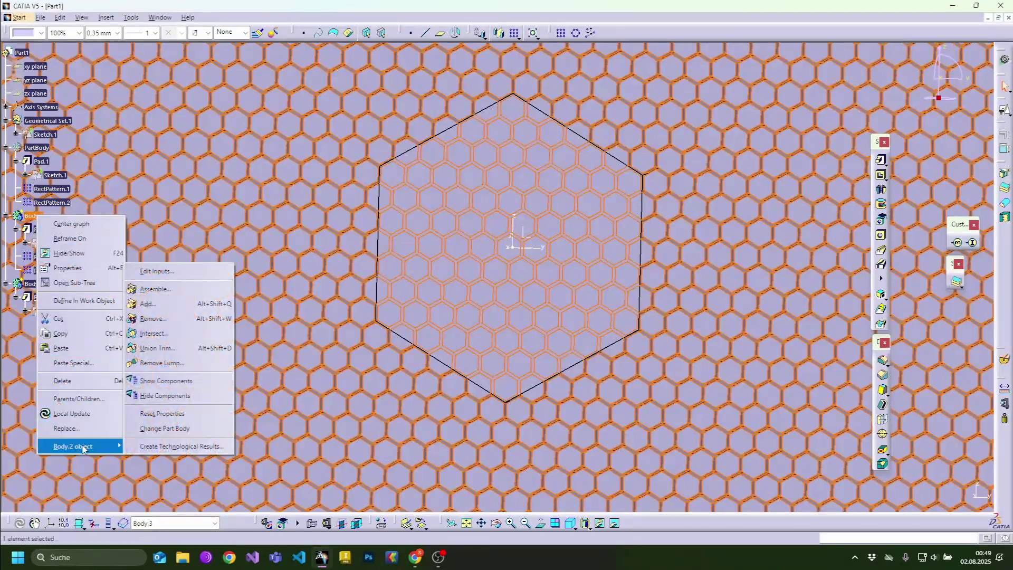
left_click(162, 328)
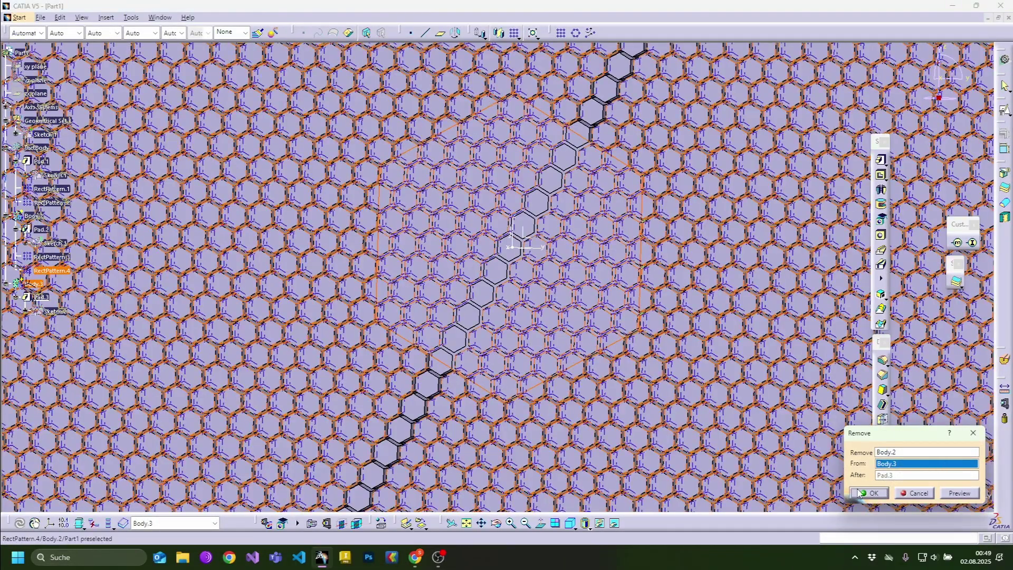
left_click(868, 493)
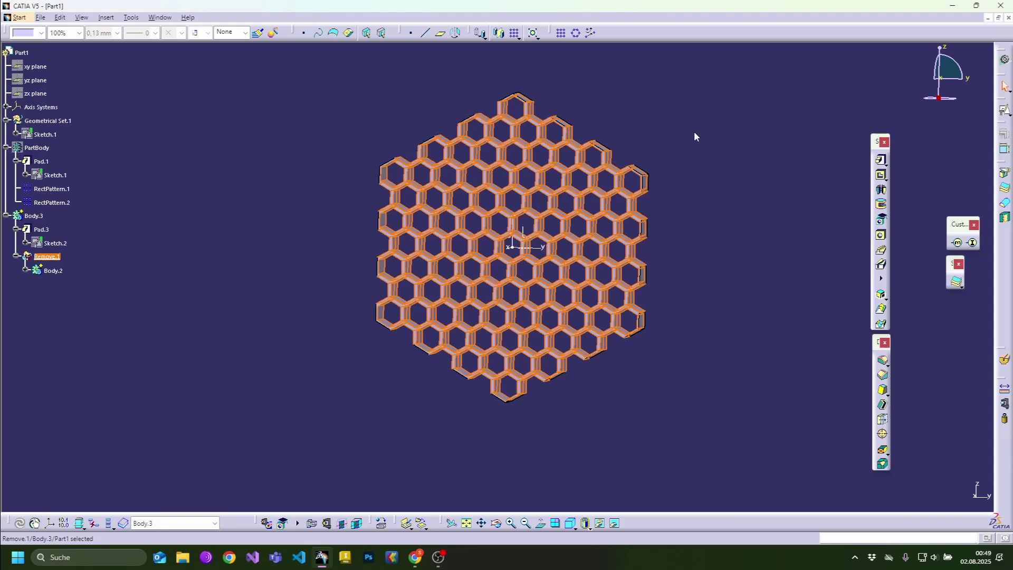
middle_click_drag(457, 231, 443, 301)
Step: Show the hidden PartBody to compare it with the trimmed honeycomb, and hide it again
left_click(55, 191)
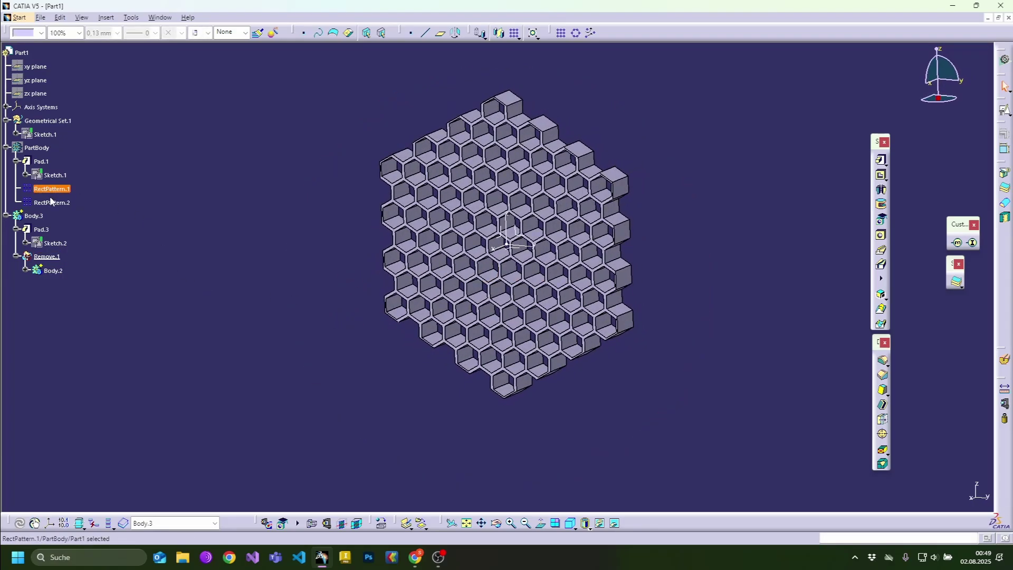
left_click(196, 229)
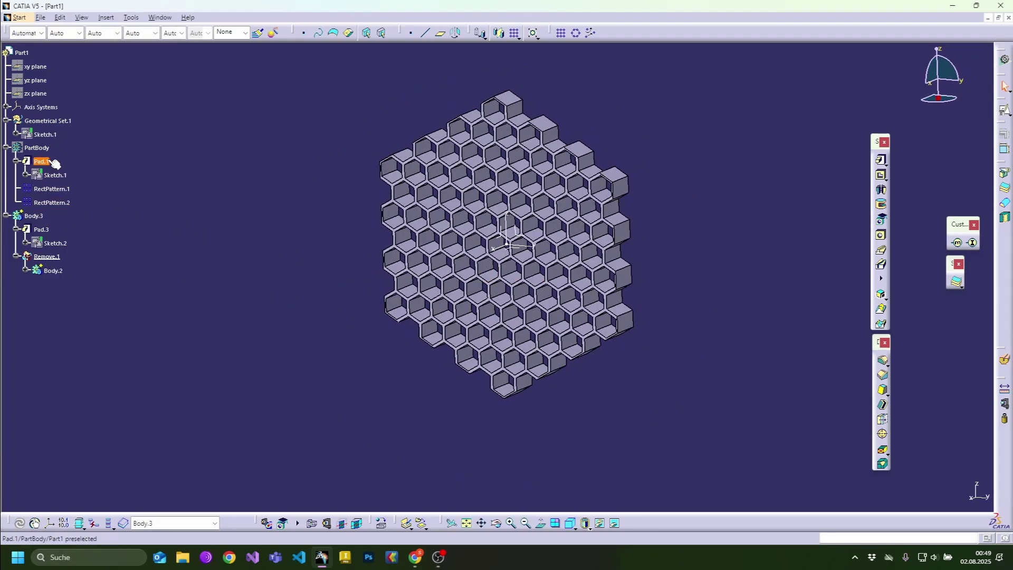
right_click(37, 147)
left_click(97, 184)
left_click(220, 205)
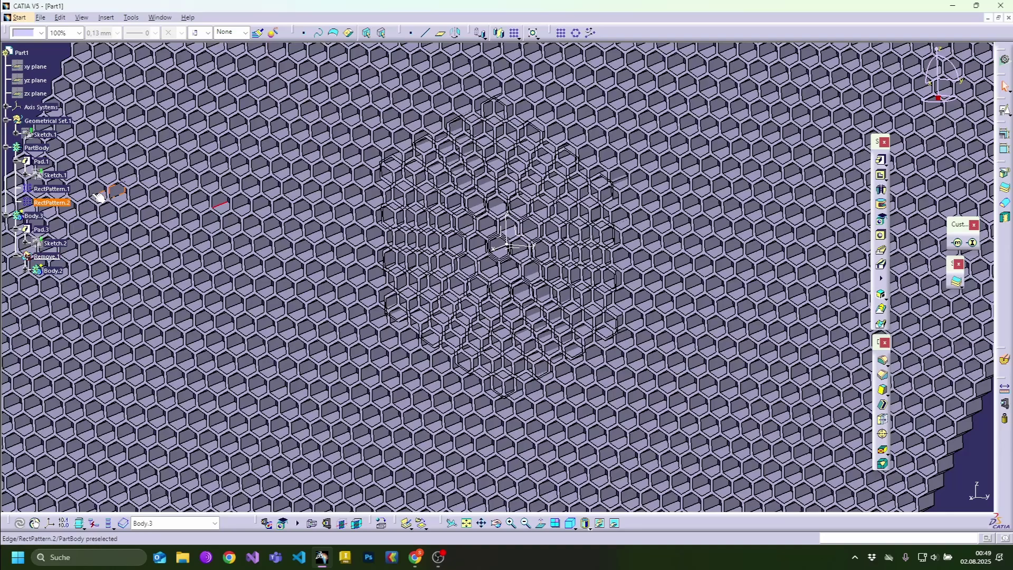
right_click(46, 153)
left_click(68, 178)
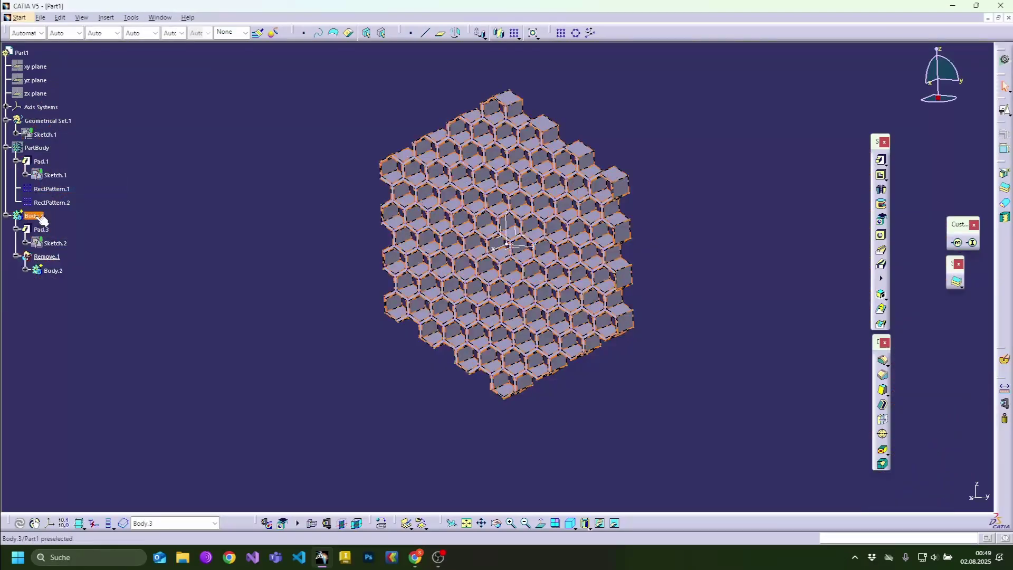
middle_click_drag(389, 216, 291, 245)
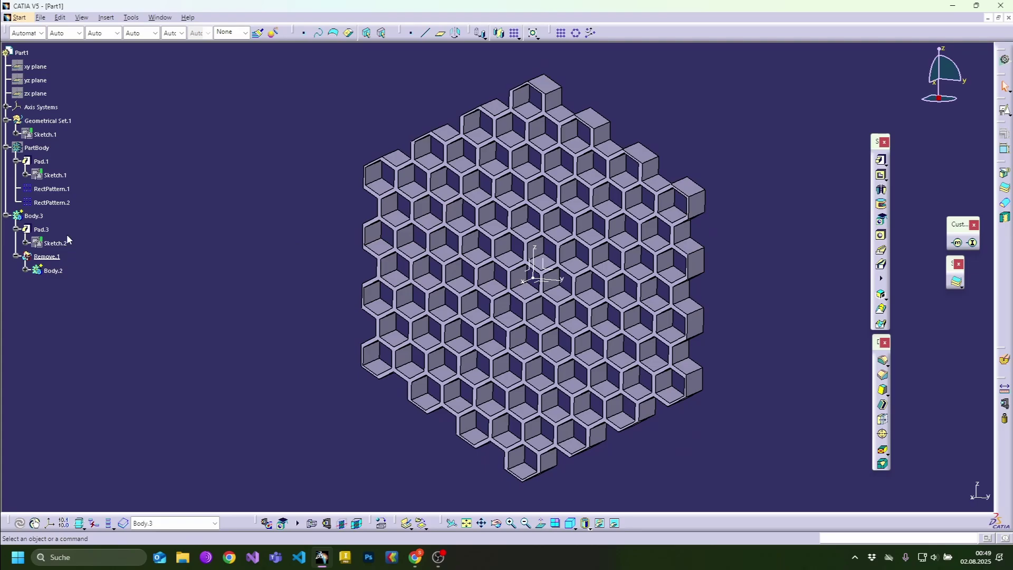
Step: Hide Body.3 and define Geometrical Set.1 as the in-work object
right_click(34, 215)
left_click(106, 253)
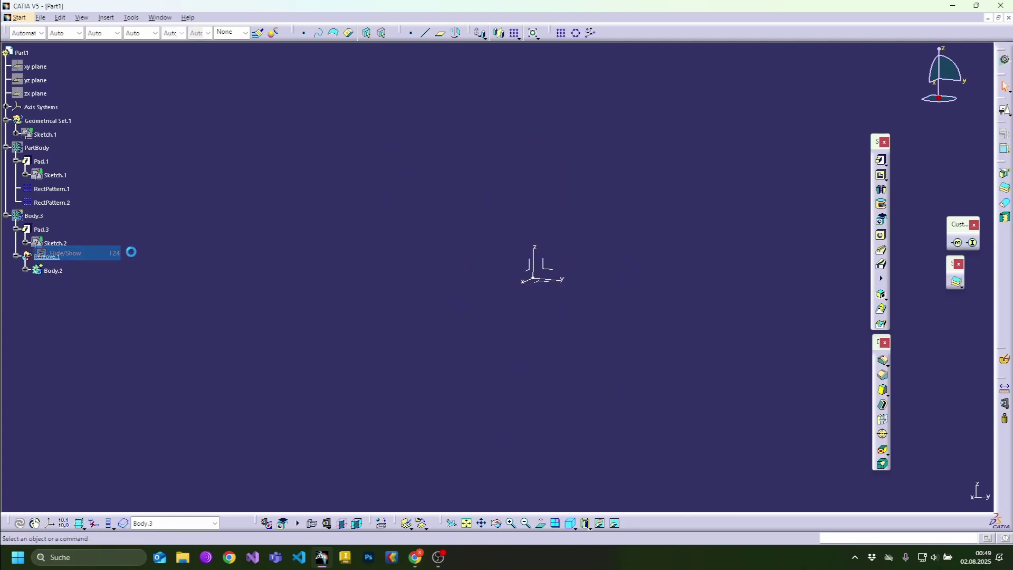
right_click(48, 120)
left_click(69, 204)
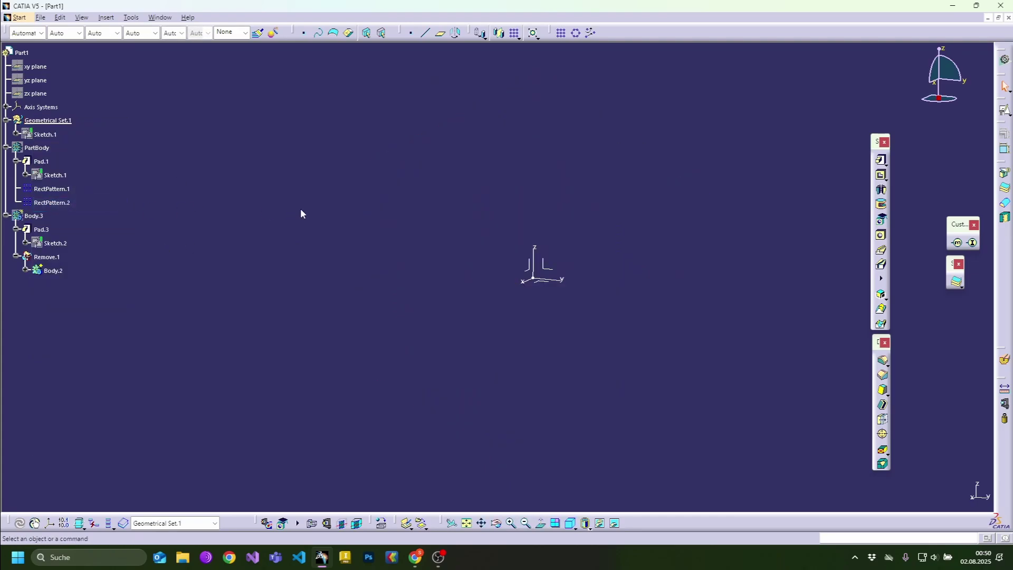
Step: Switch to the Generative Shape Design workbench
middle_click_drag(398, 405, 506, 296)
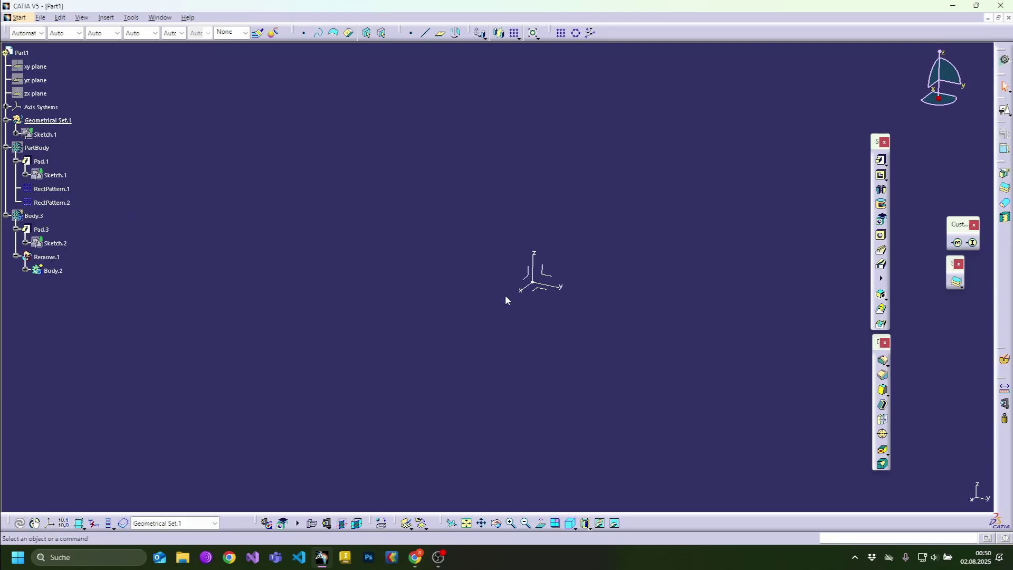
left_click(21, 18)
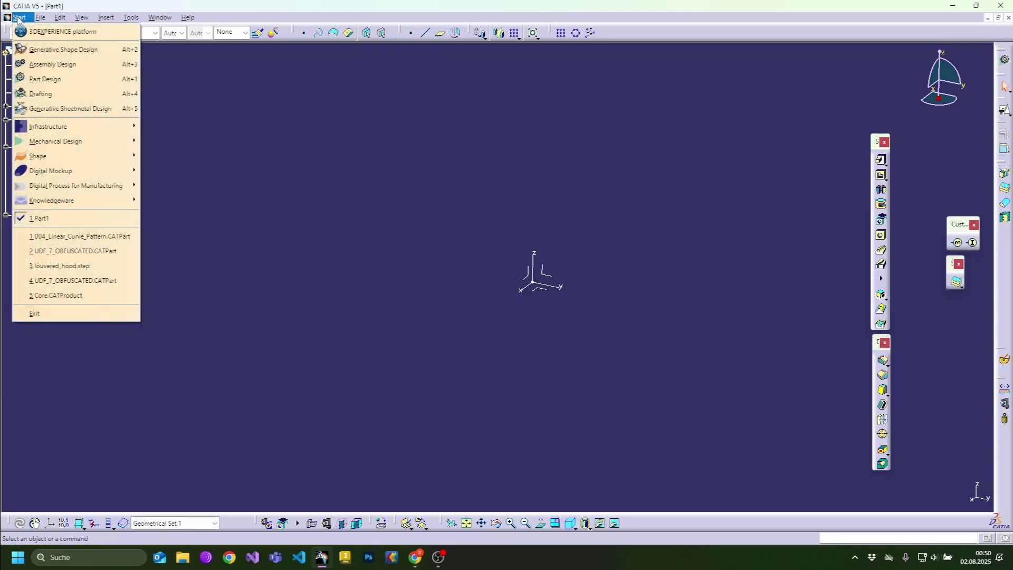
left_click(53, 51)
Step: Show Sketch.1 of the geometrical set and collapse PartBody and Body.3 in the specification tree
middle_click_drag(534, 209, 519, 270)
right_click(58, 140)
left_click(132, 166)
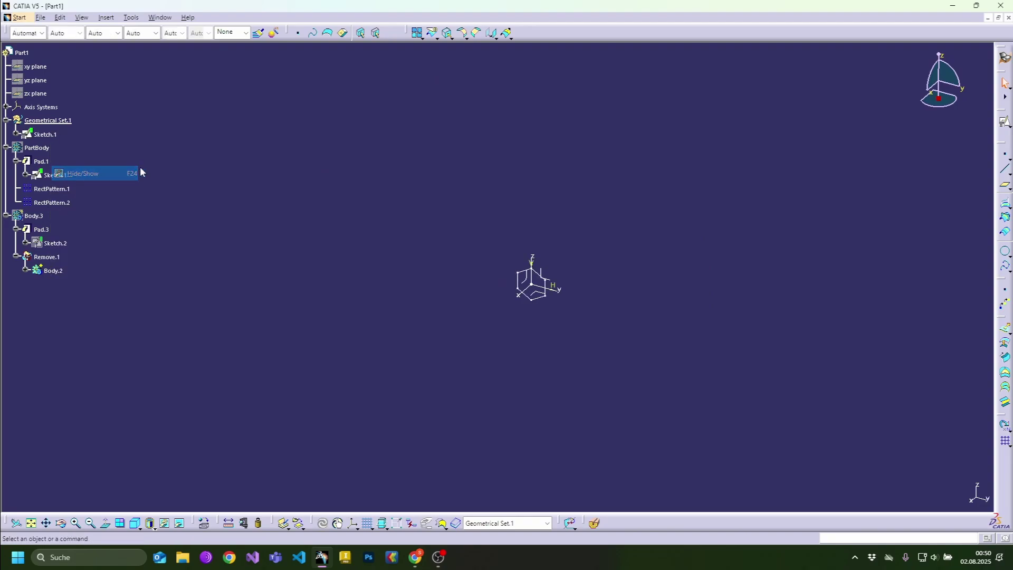
left_click(6, 148)
left_click(6, 161)
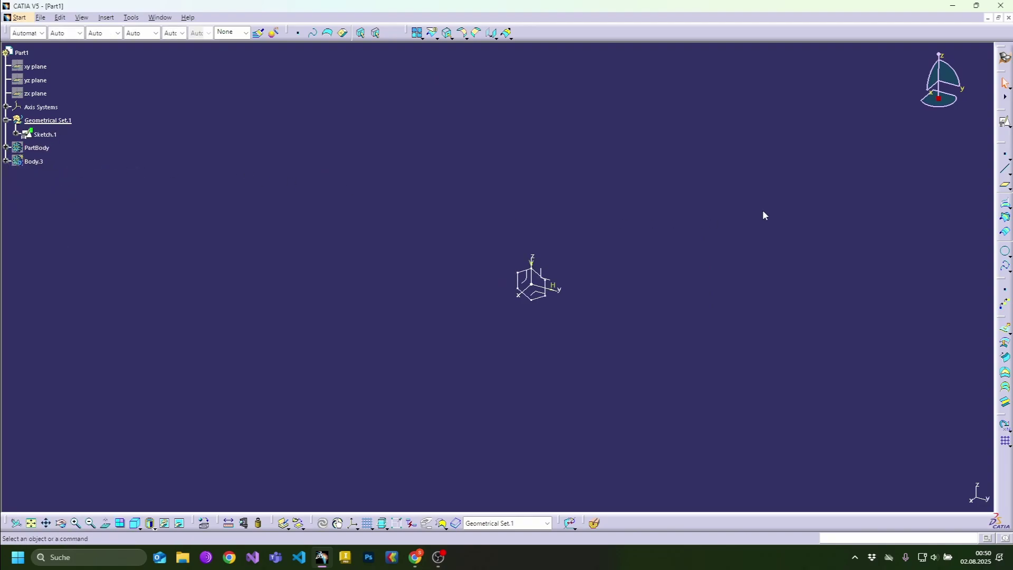
Step: Extrude the hexagon Sketch.1 as a surface, with a 20 mm limit and mirrored extent
mouse_move(621, 211)
middle_mouse_down()
mouse_move(579, 199)
mouse_move(498, 77)
middle_mouse_up()
mouse_move(492, 159)
middle_mouse_down()
mouse_move(509, 165)
mouse_move(486, 159)
middle_mouse_up()
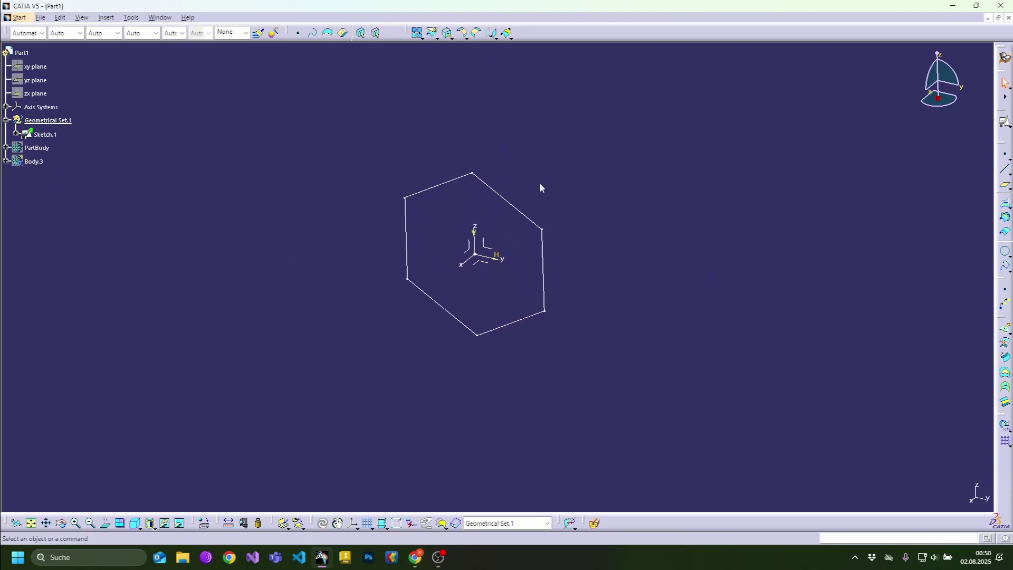
middle_click_drag(540, 184, 558, 201)
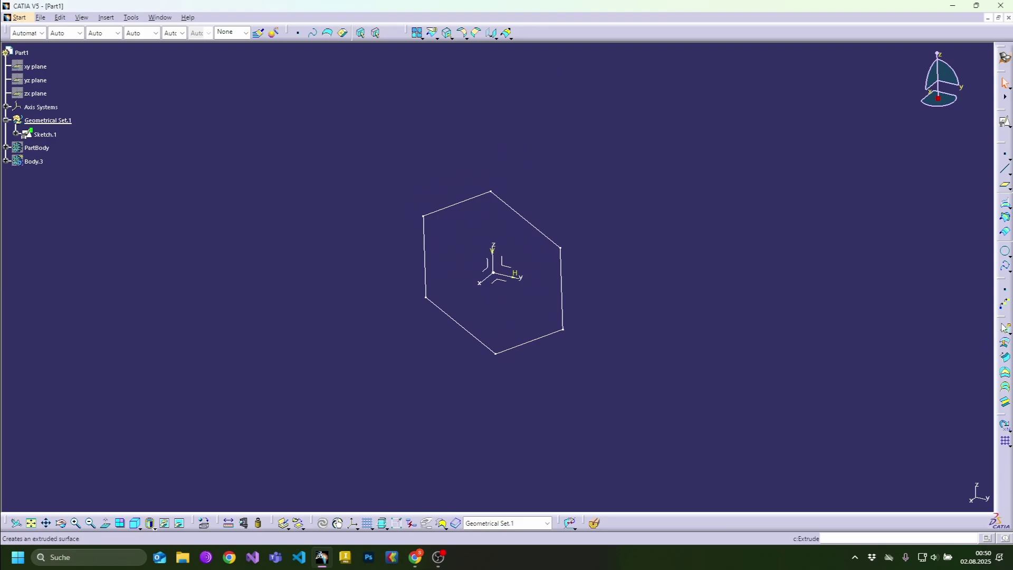
left_click(1006, 331)
left_click(511, 209)
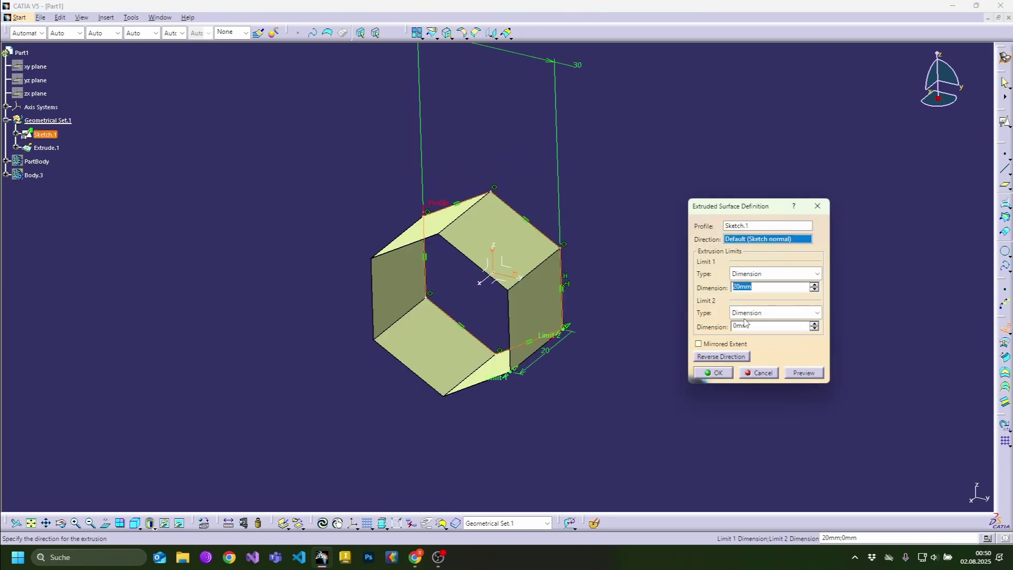
left_click(699, 344)
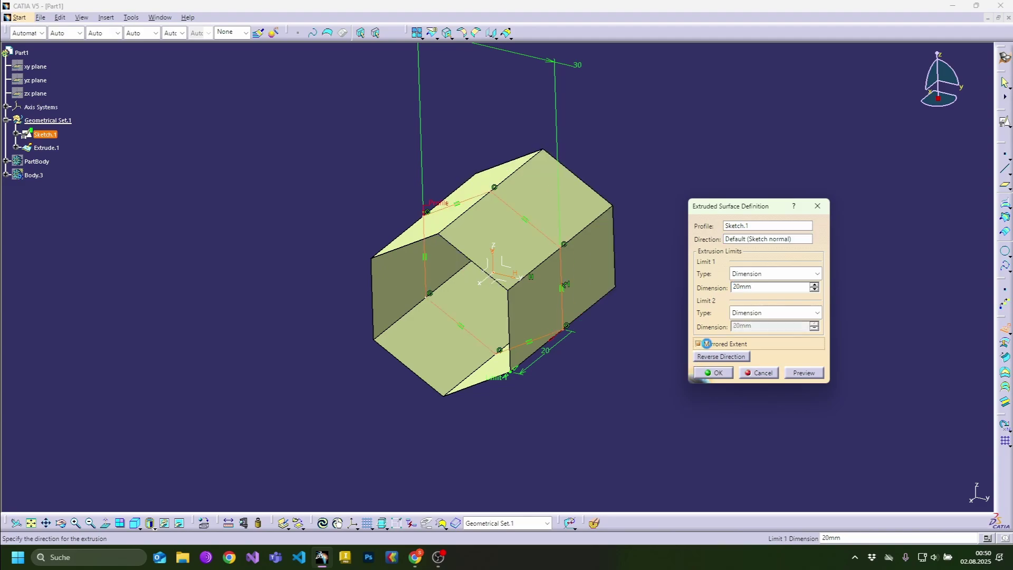
left_click(713, 374)
middle_click_drag(464, 327, 474, 162)
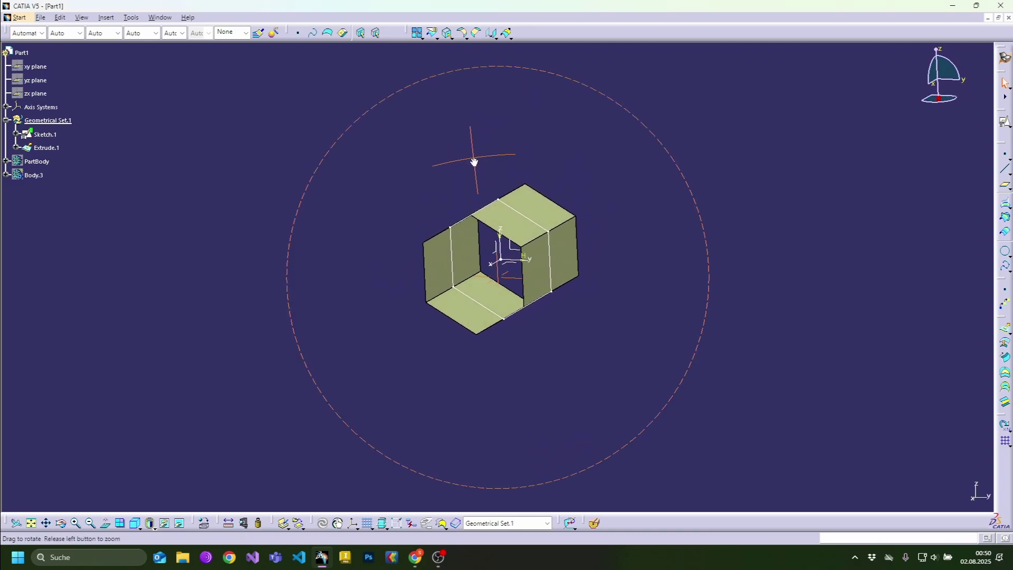
middle_click_drag(549, 232, 542, 256)
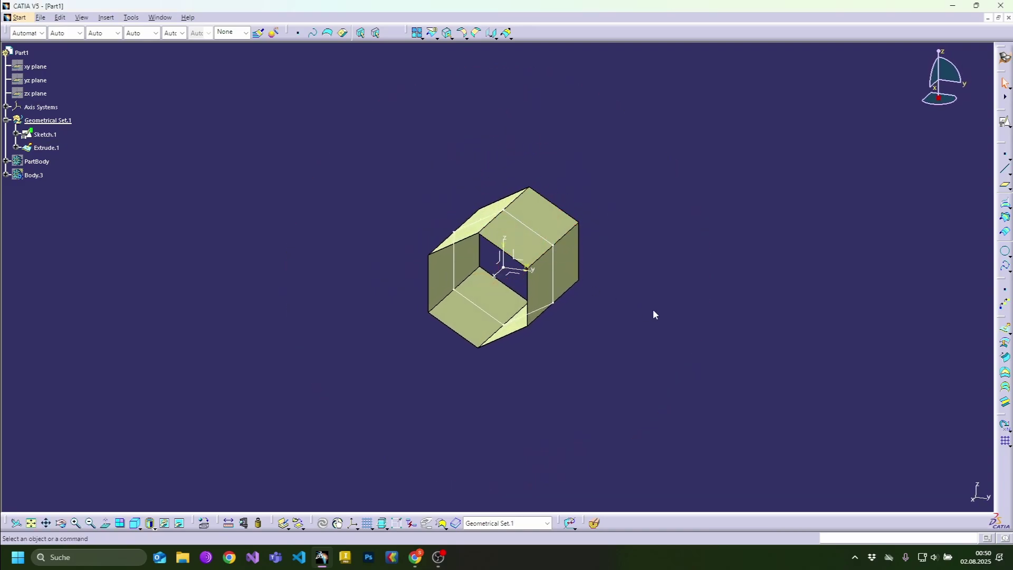
Step: Pattern Extrude.1 rectangularly along the absolute axis system with 50 instances, 34 mm spacing, row 25 in direction 1 and 60deg rotation
left_click(1005, 442)
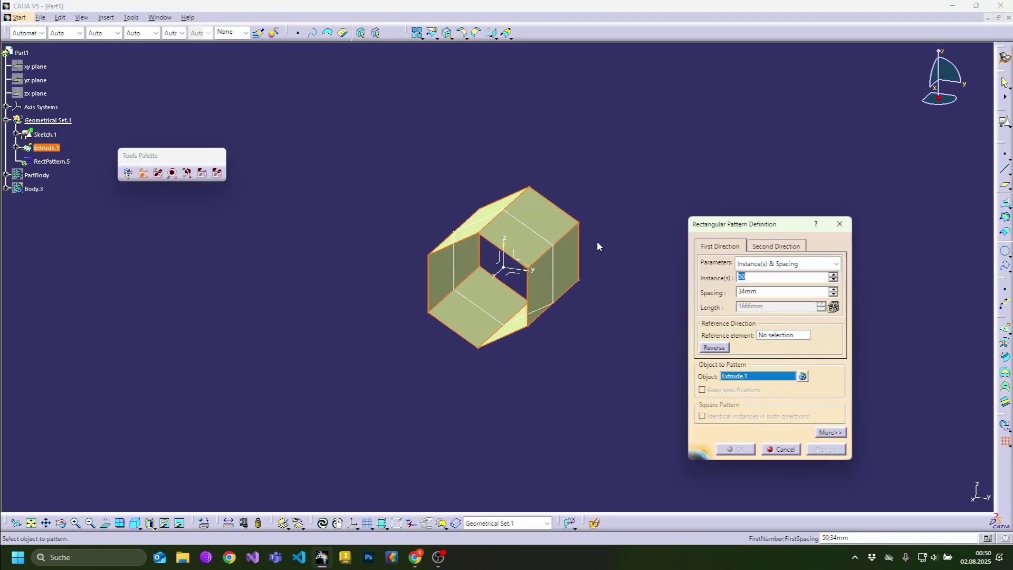
left_click(784, 335)
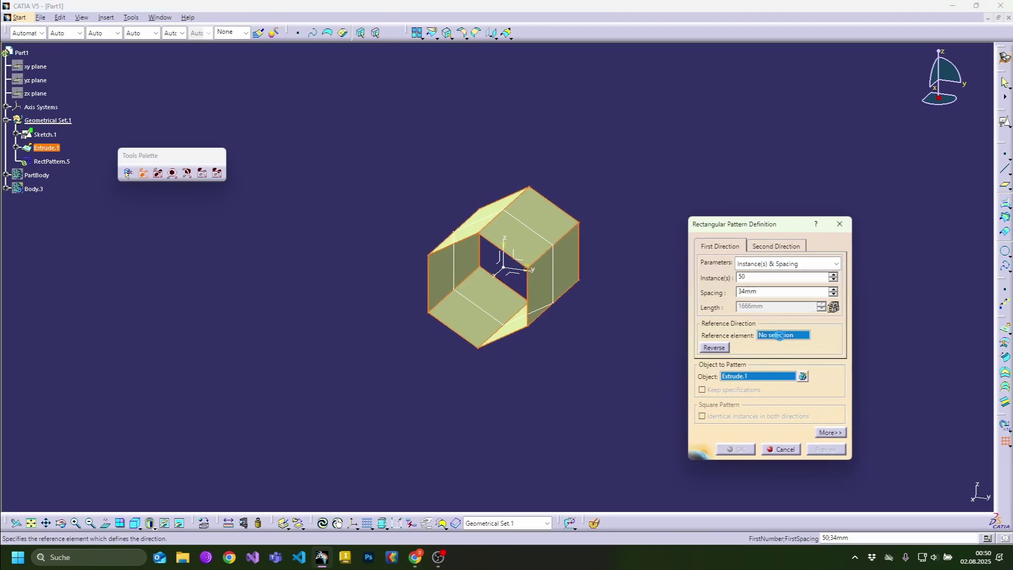
left_click(520, 259)
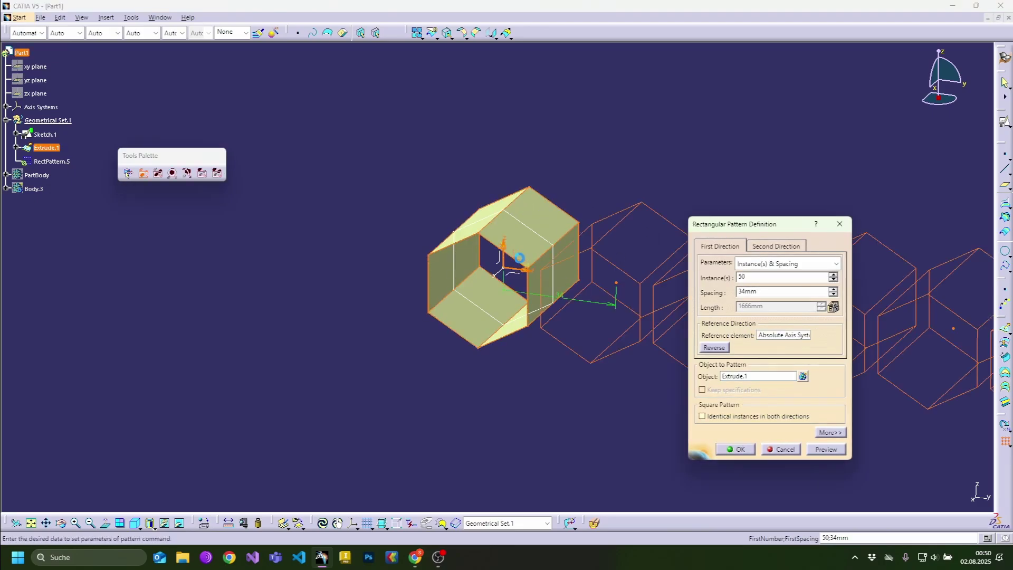
left_click(831, 432)
left_click(907, 256)
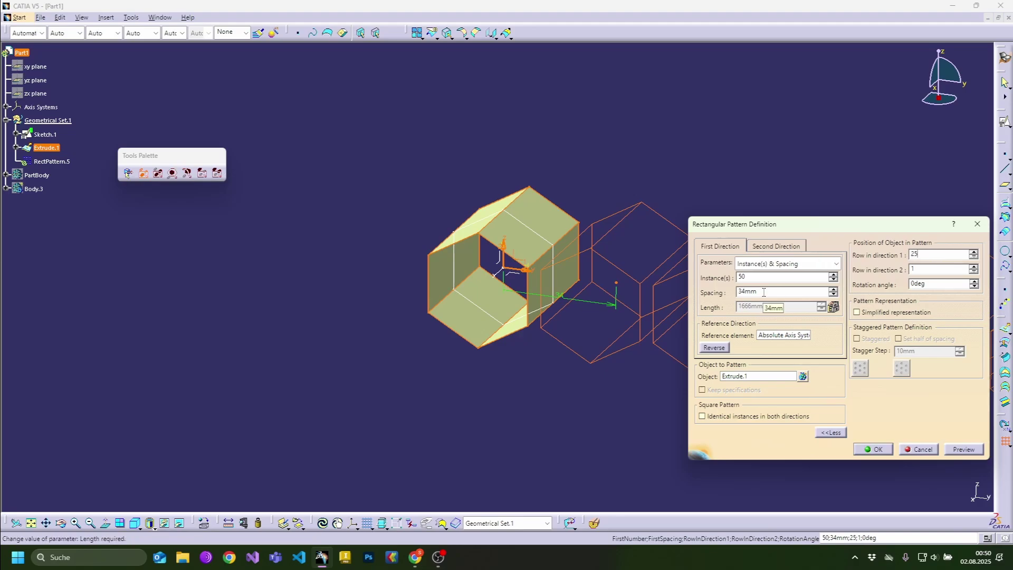
key("Tab")
key("Tab")
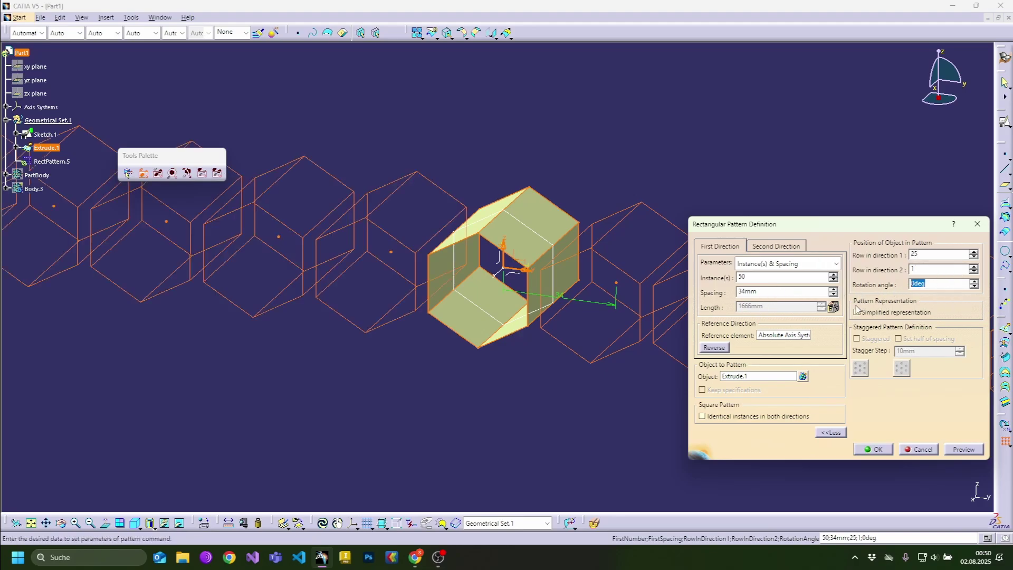
key("Tab")
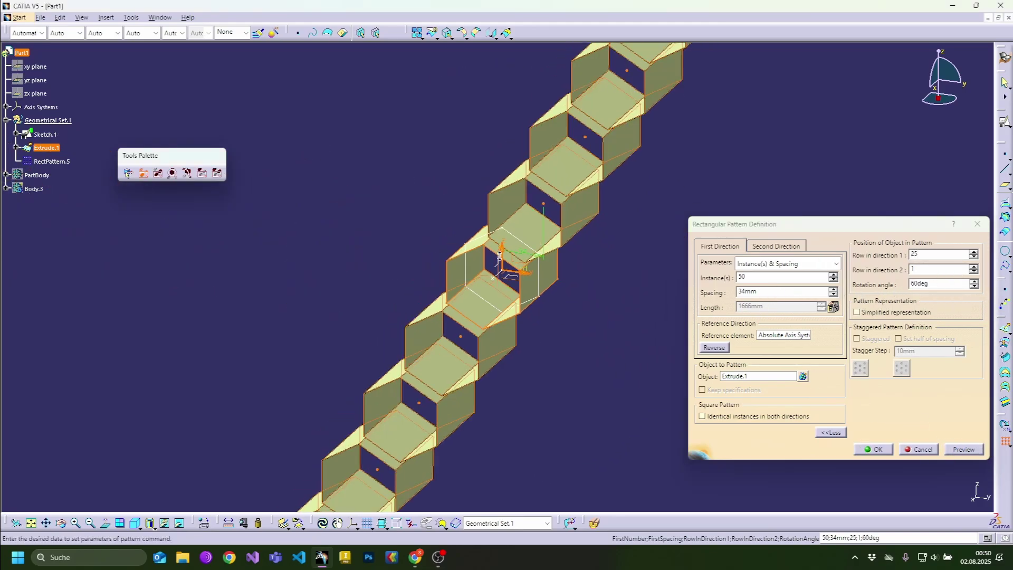
left_click(877, 450)
Step: Join RectPattern.5 with the original Extrude.1 surface, using a 0.001 mm merging distance
middle_click_drag(509, 265, 460, 288)
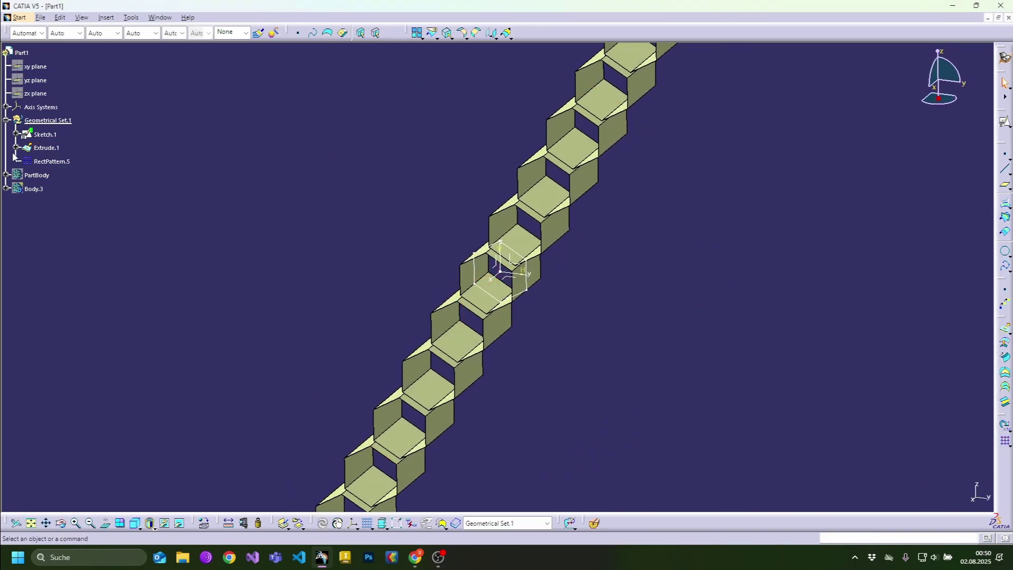
middle_click_drag(465, 199, 468, 196)
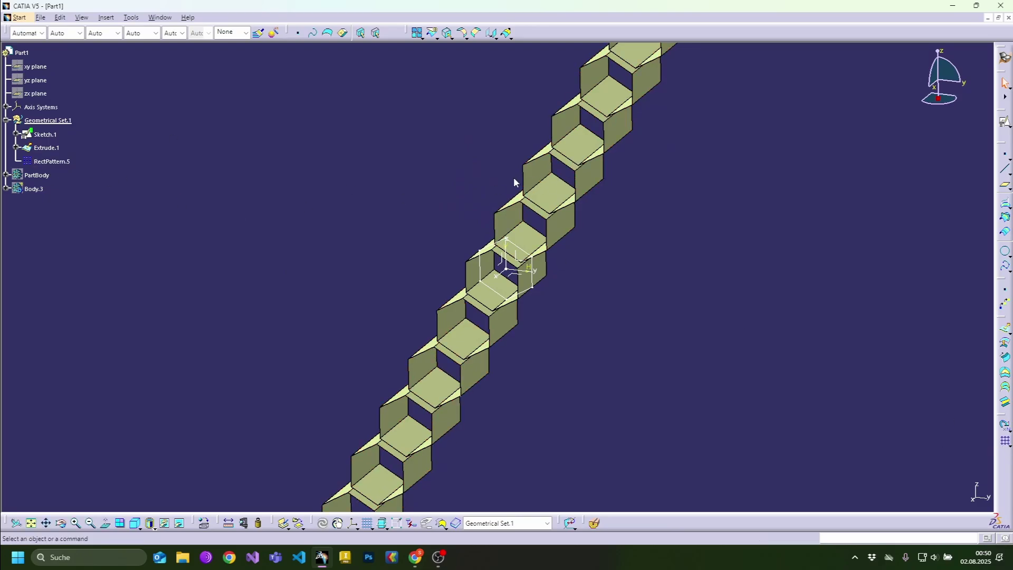
middle_click_drag(515, 182, 485, 164)
left_click(418, 33)
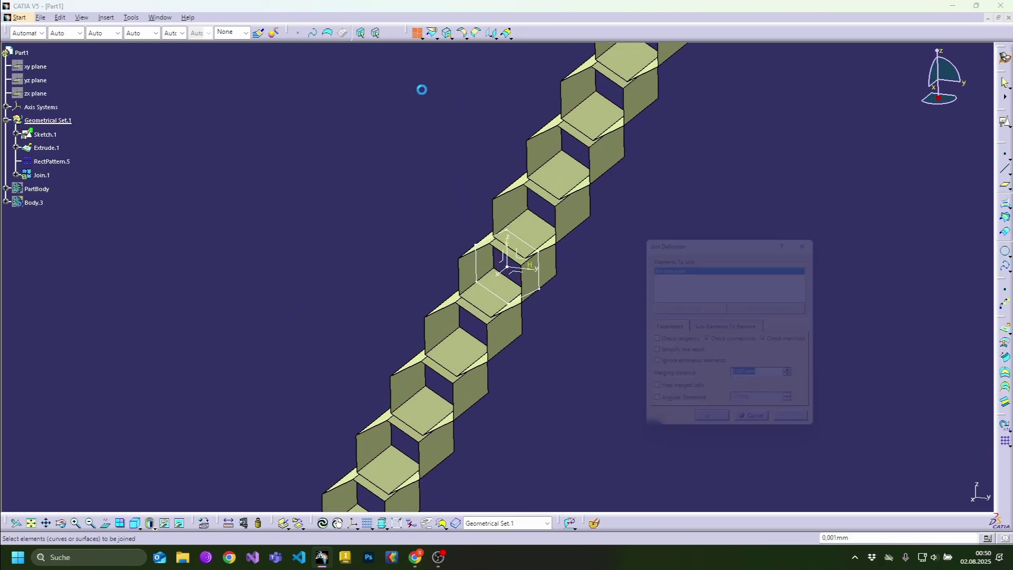
left_click(503, 301)
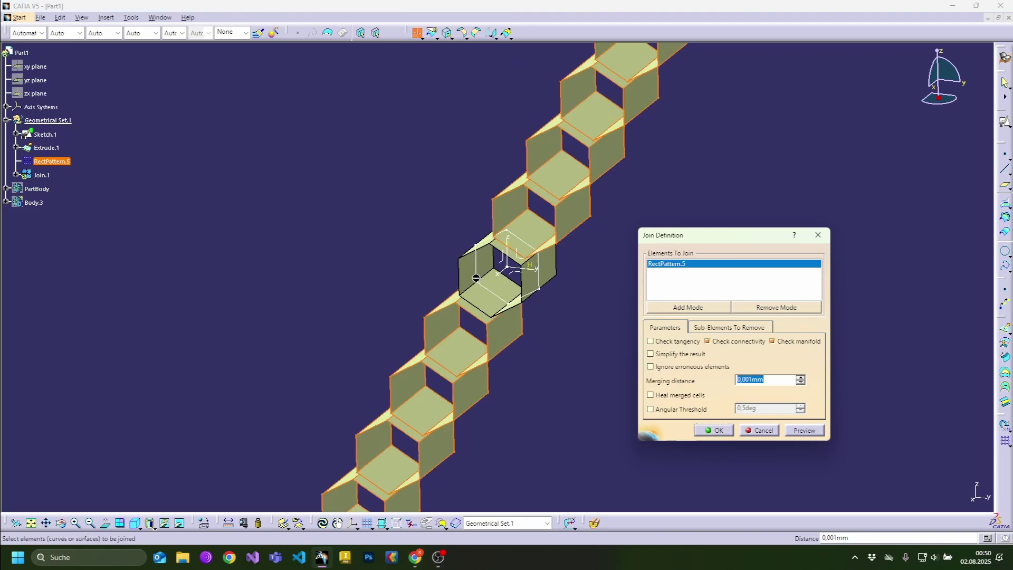
left_click(476, 278)
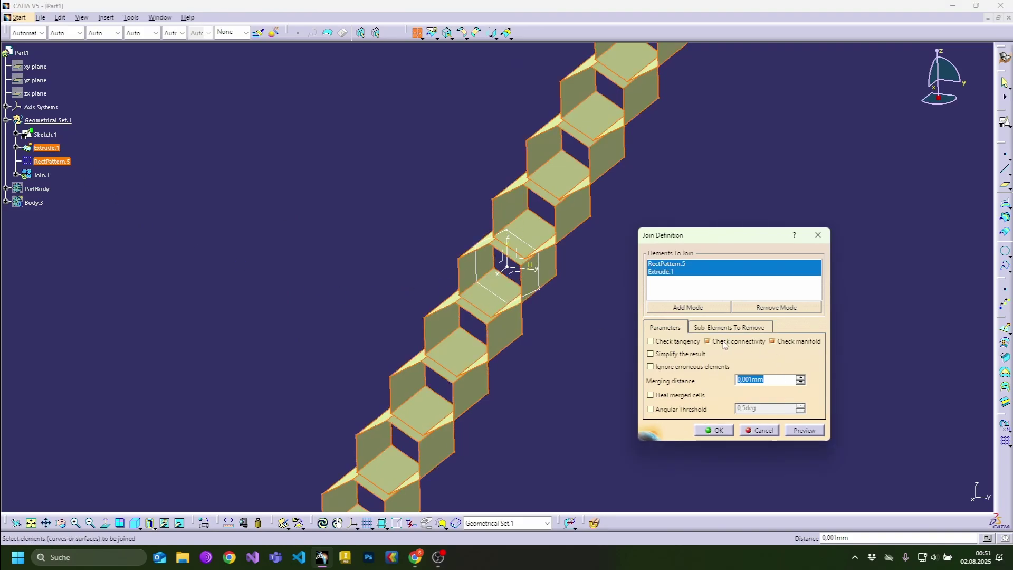
left_click(718, 431)
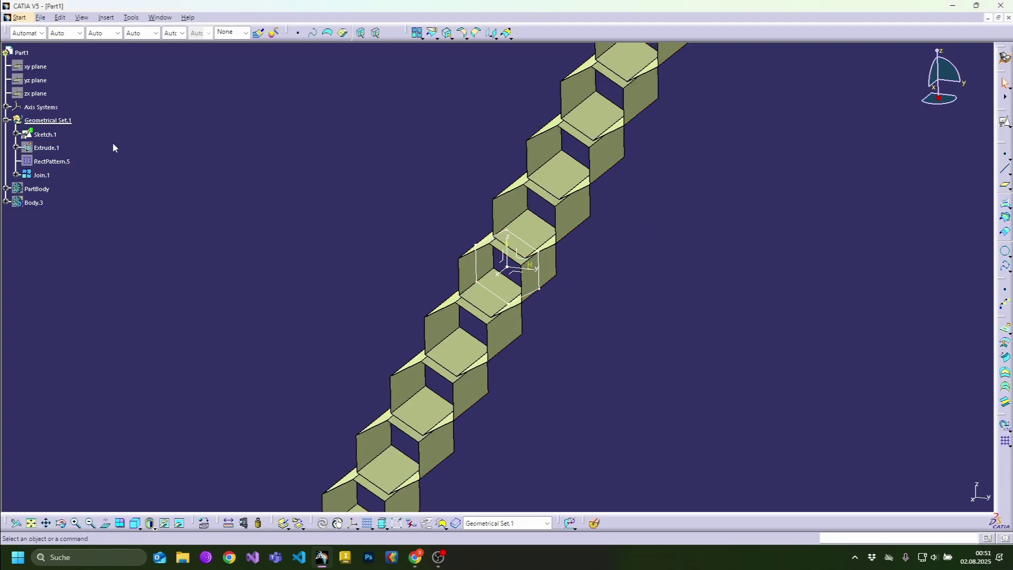
Step: Pattern the joined hexagon row Join.1 rectangularly along the absolute axis system with 50 instances, 34 mm spacing and row 25 in direction 1
left_click(49, 175)
middle_click_drag(433, 253, 406, 268)
left_click(358, 241)
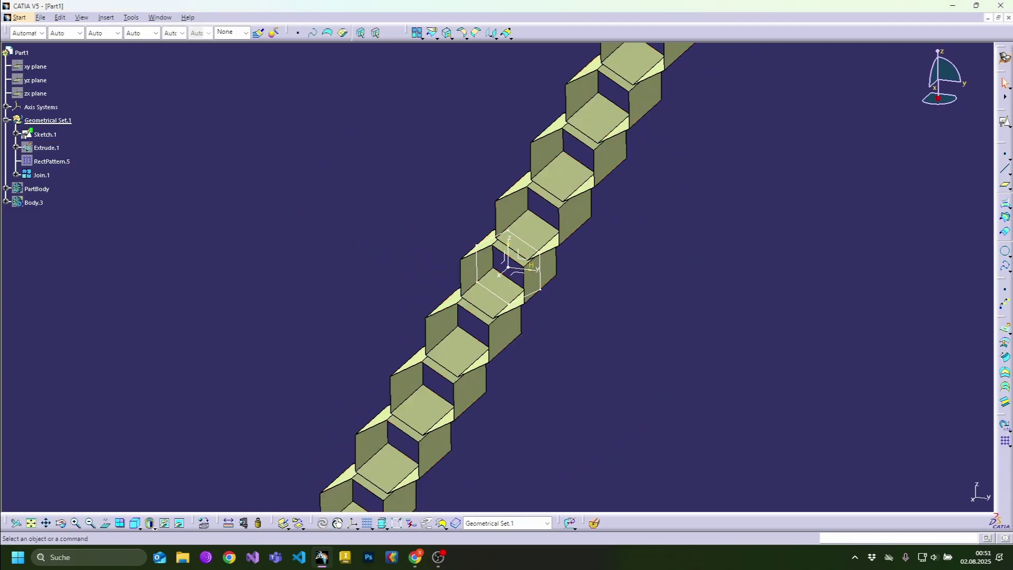
left_click(1006, 440)
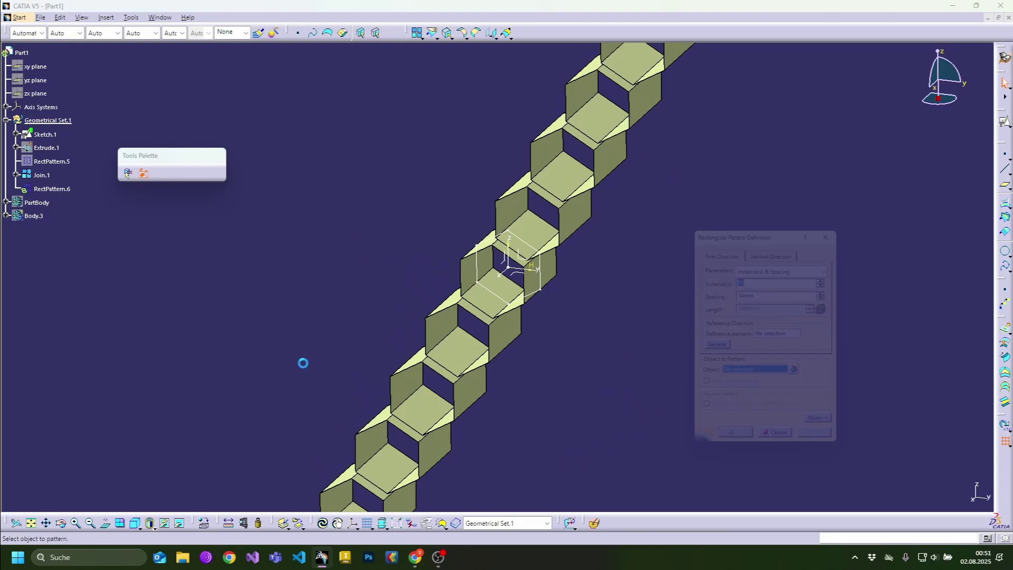
left_click(42, 175)
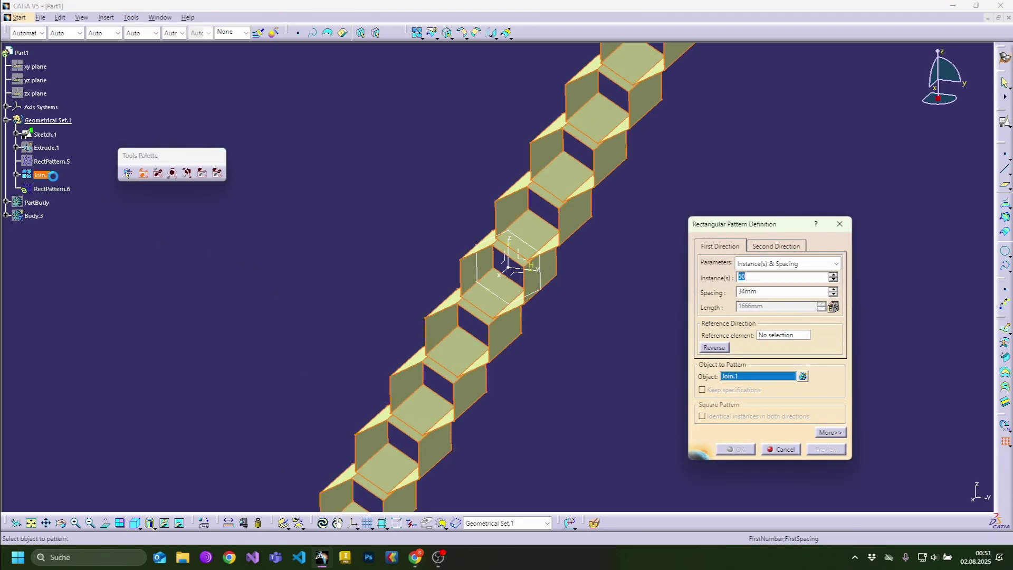
left_click(526, 259)
left_click(831, 433)
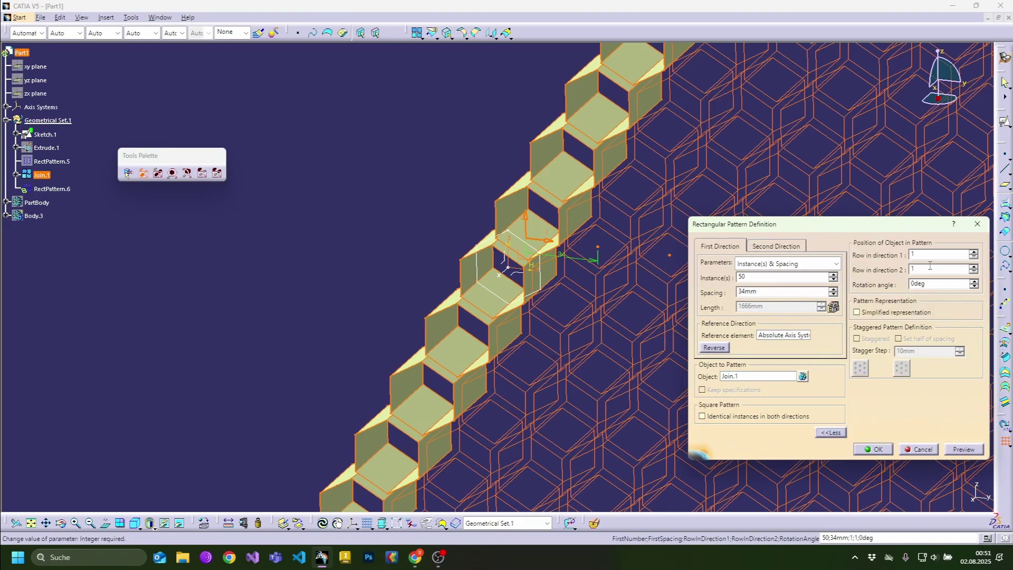
double_click(926, 254)
type("25")
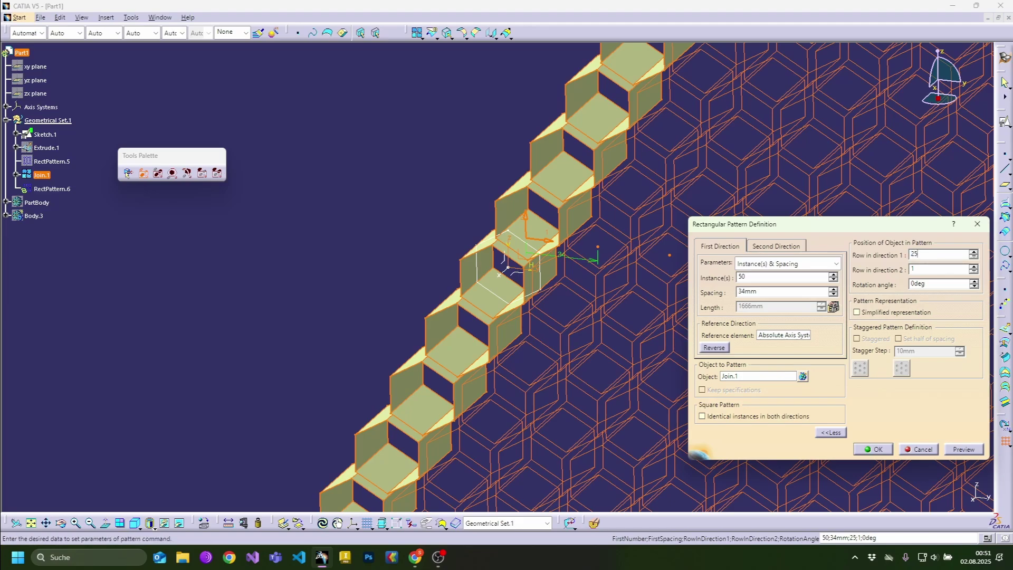
key("Tab")
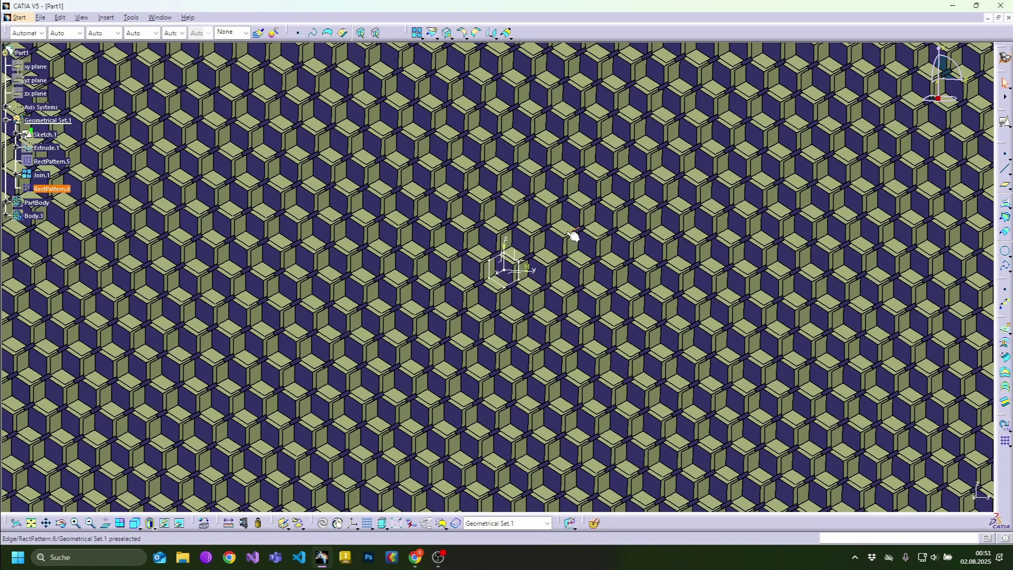
Step: Join RectPattern.6 with the original hexagon row Join.1, using a 0.001 mm merging distance
middle_click_drag(477, 280, 502, 256)
left_click(417, 32)
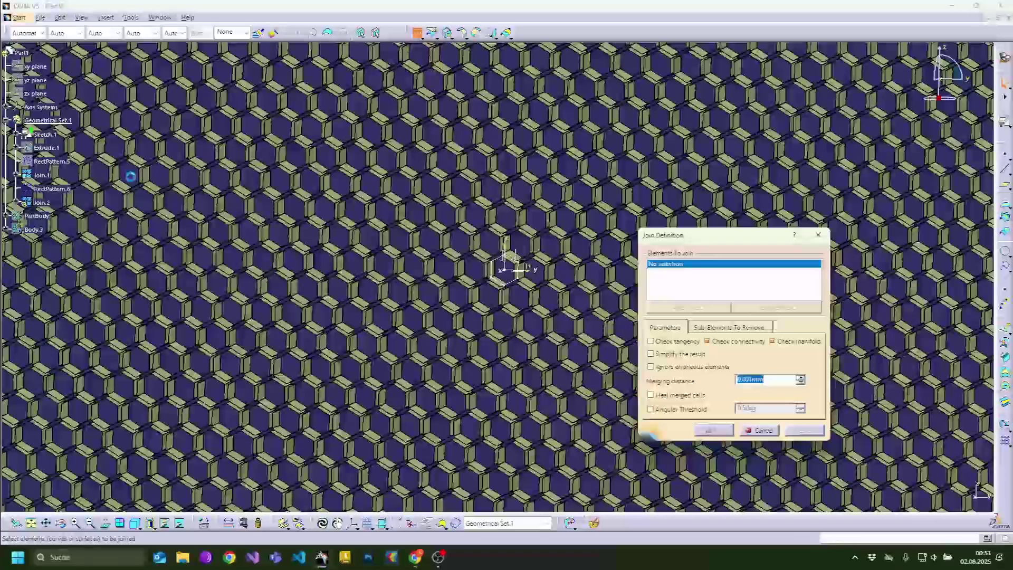
left_click(54, 193)
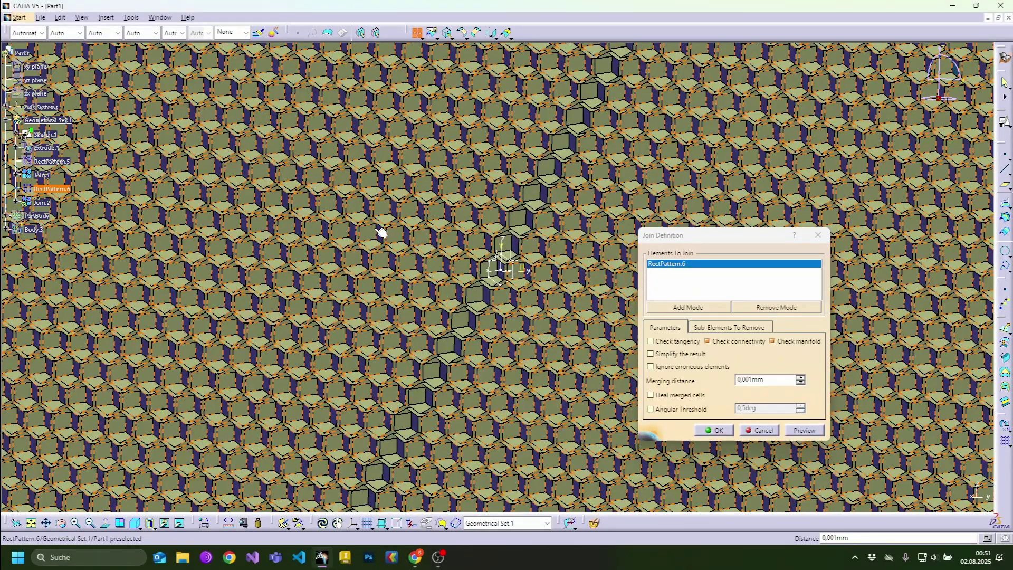
left_click(435, 369)
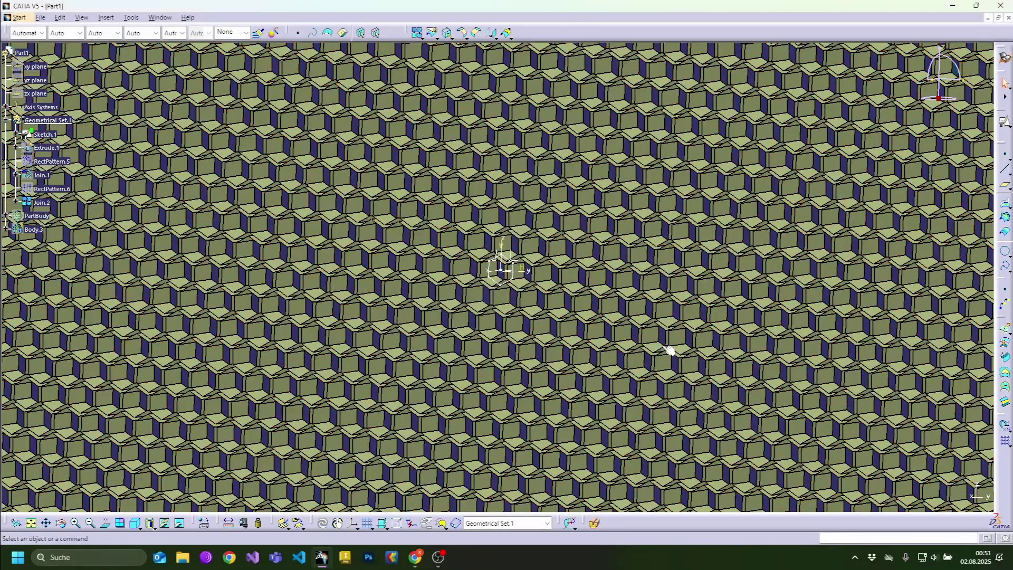
Step: Create a positioned sketch on the absolute axis system's YZ plane with a centered rectangle about the origin, spanning several honeycomb cells
mouse_move(542, 243)
middle_mouse_down()
mouse_move(533, 274)
mouse_move(604, 246)
mouse_move(558, 249)
mouse_move(518, 315)
mouse_move(534, 290)
middle_mouse_up()
left_click(1006, 125)
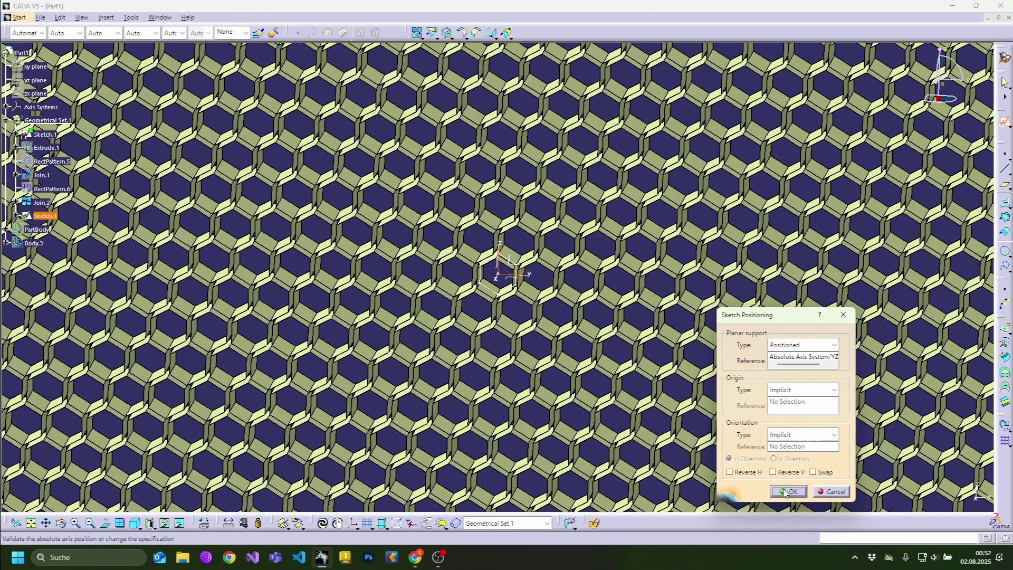
left_click(802, 494)
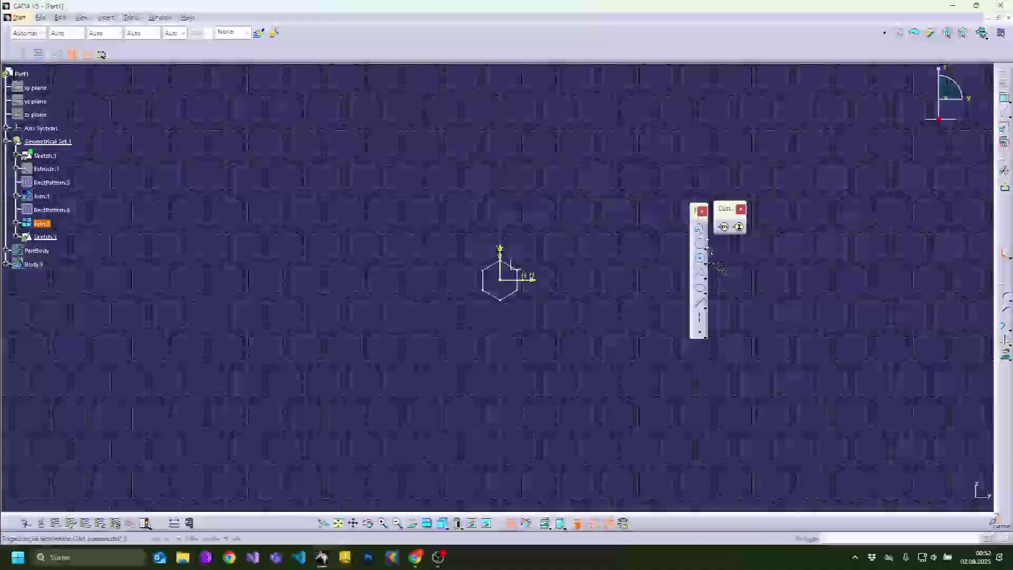
left_click(707, 248)
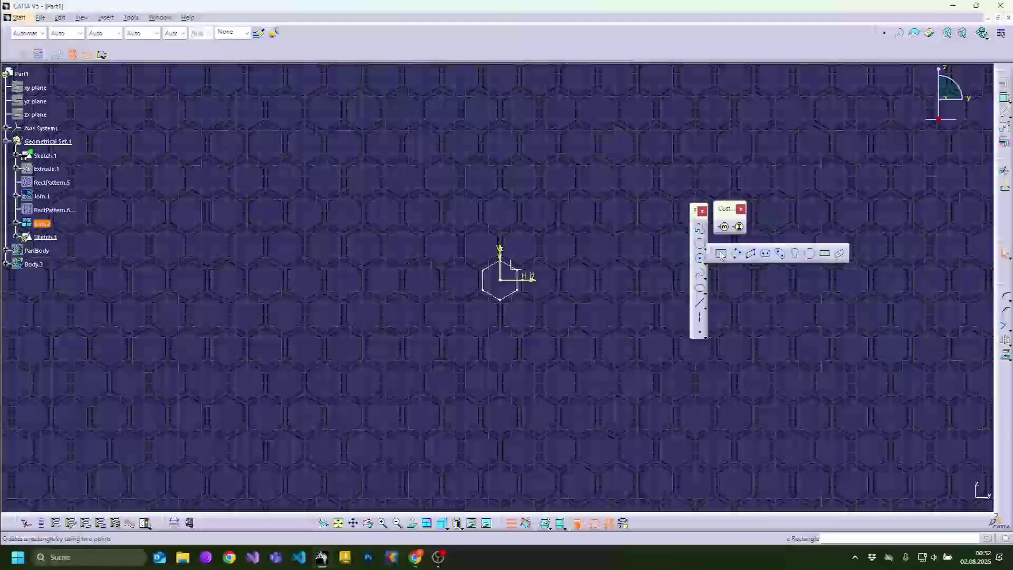
left_click(825, 253)
left_click(500, 280)
left_click(731, 165)
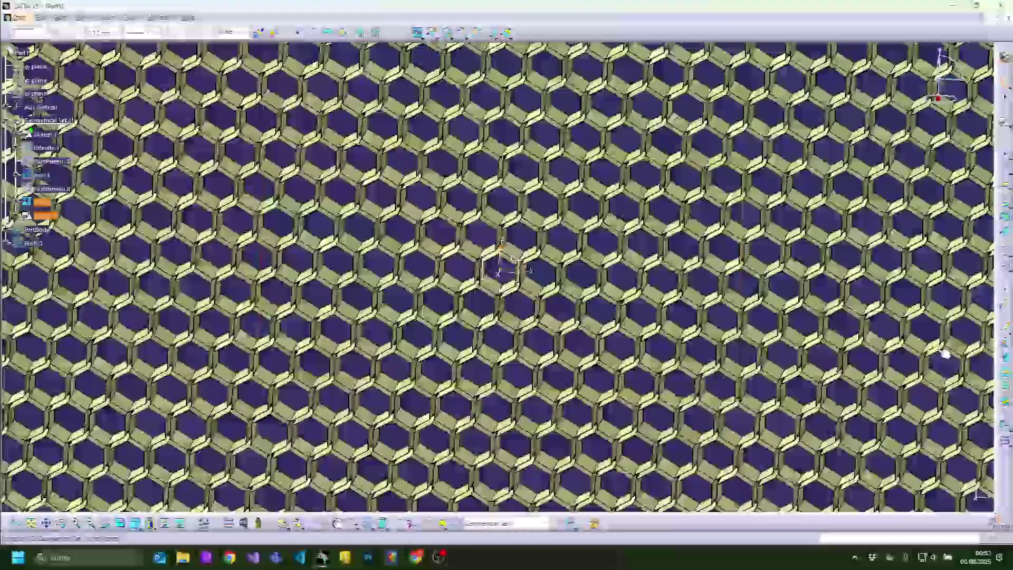
Step: Create a fill surface bounded by the rectangle in Sketch.3
left_click(1005, 372)
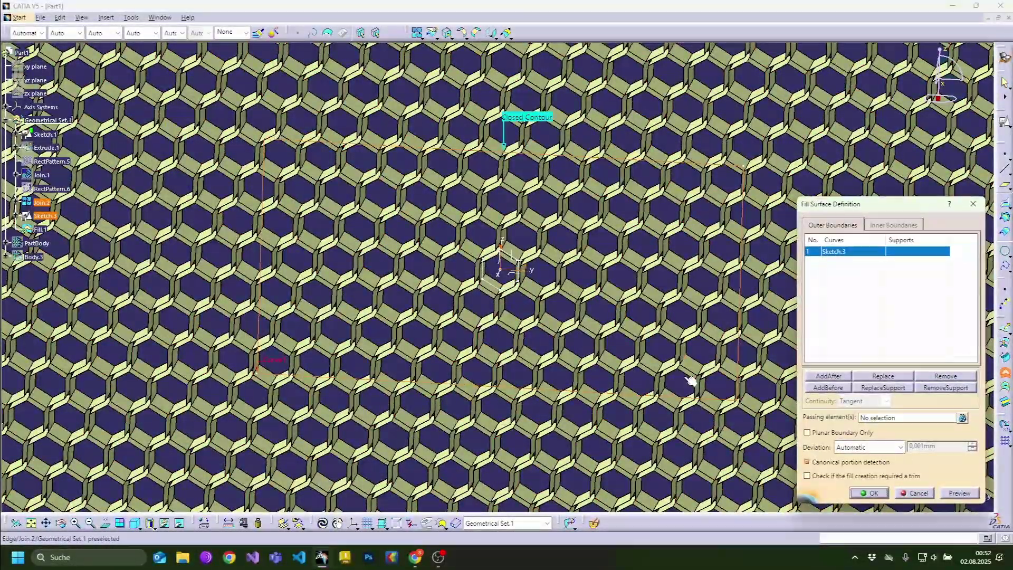
left_click(874, 493)
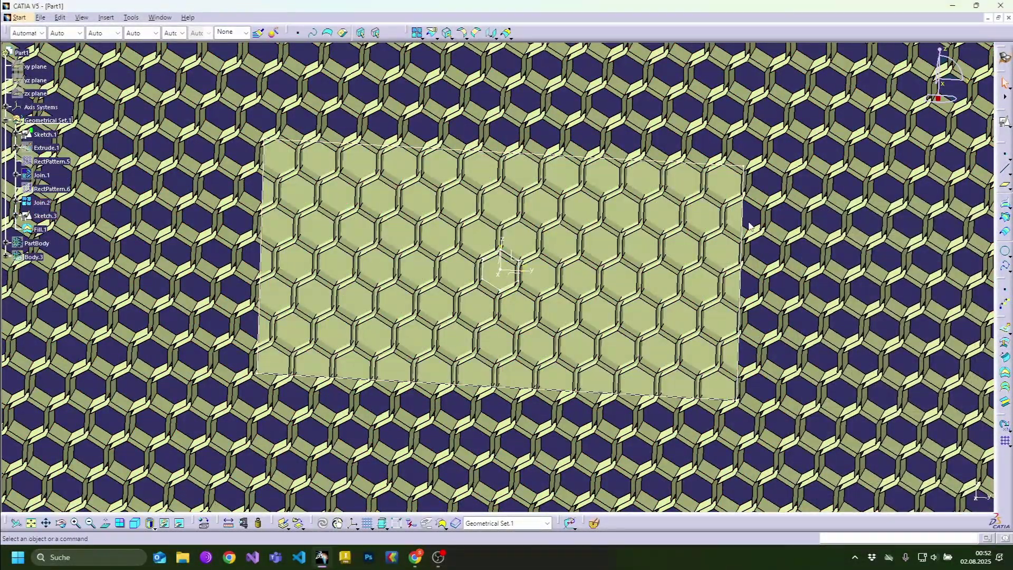
middle_click_drag(544, 236, 506, 196)
Step: Split the fill surface Fill.1 with the joined honeycomb surface Join.2, keeping all the sub-elements
left_click(48, 203)
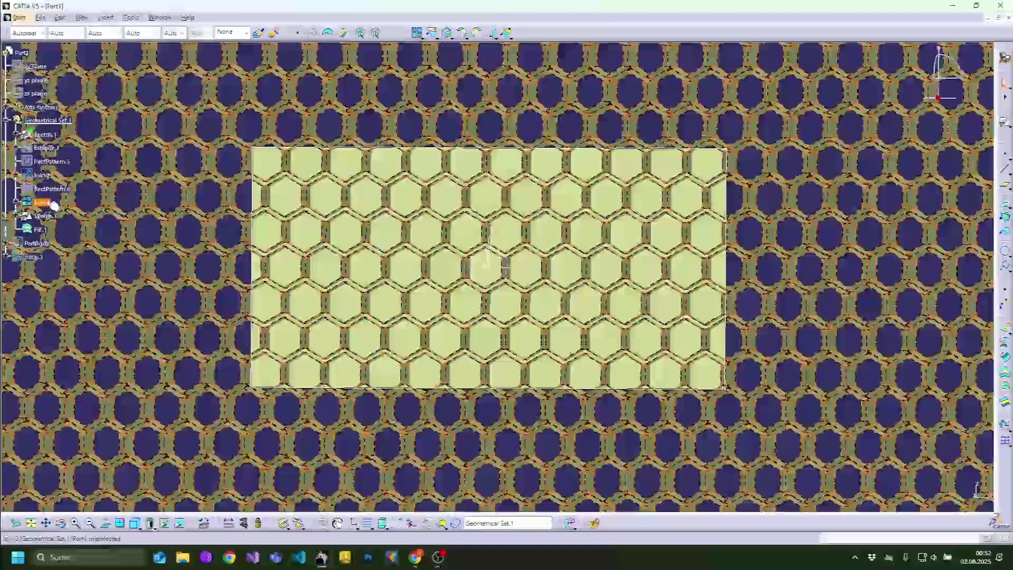
left_click(427, 88)
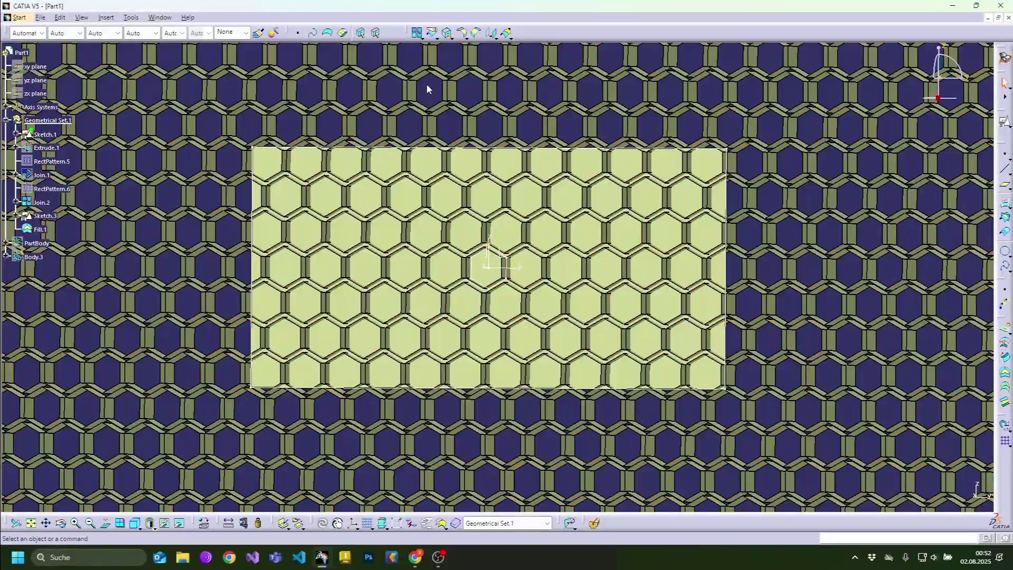
left_click(432, 34)
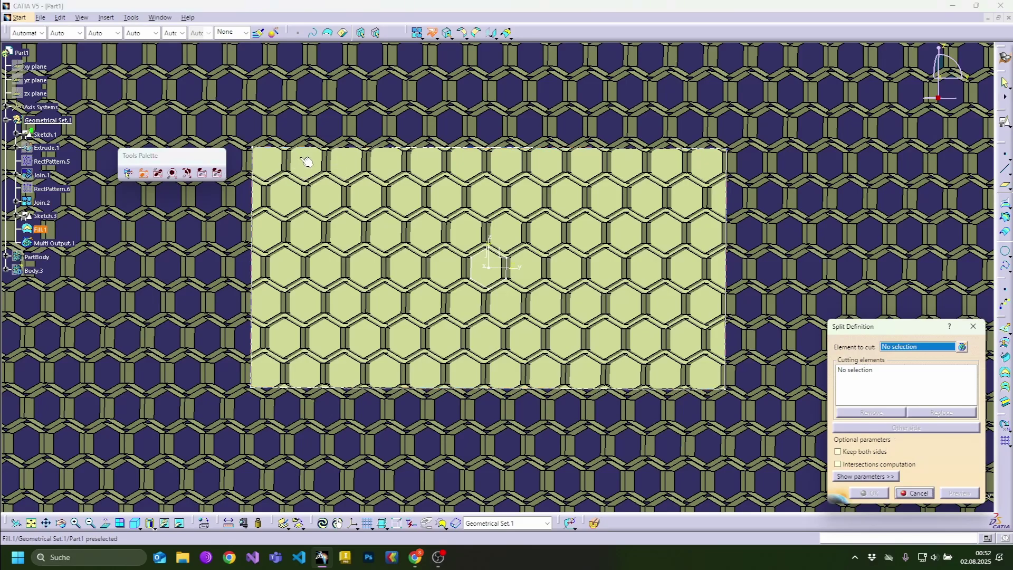
left_click(307, 161)
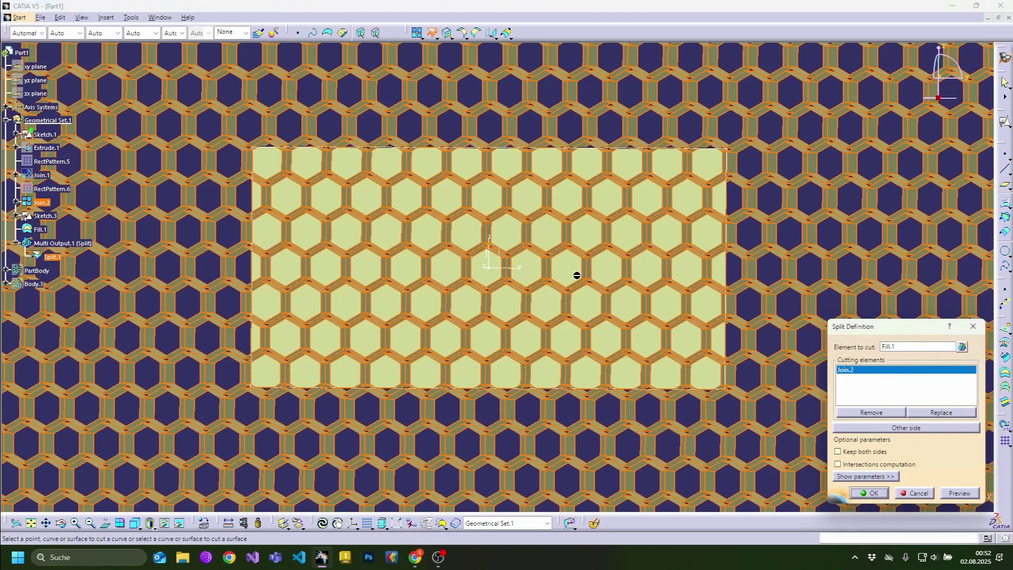
left_click(869, 493)
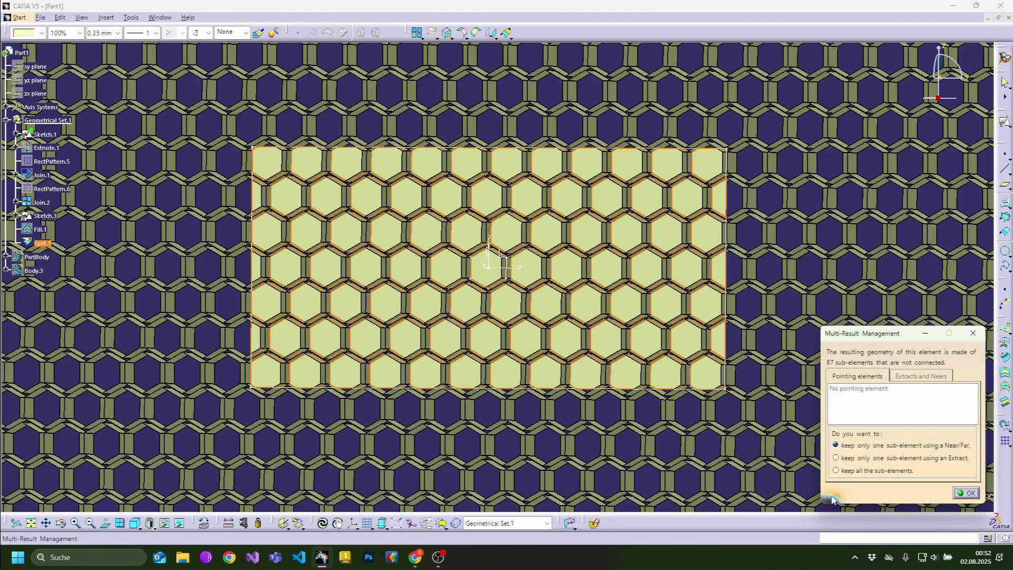
left_click(966, 493)
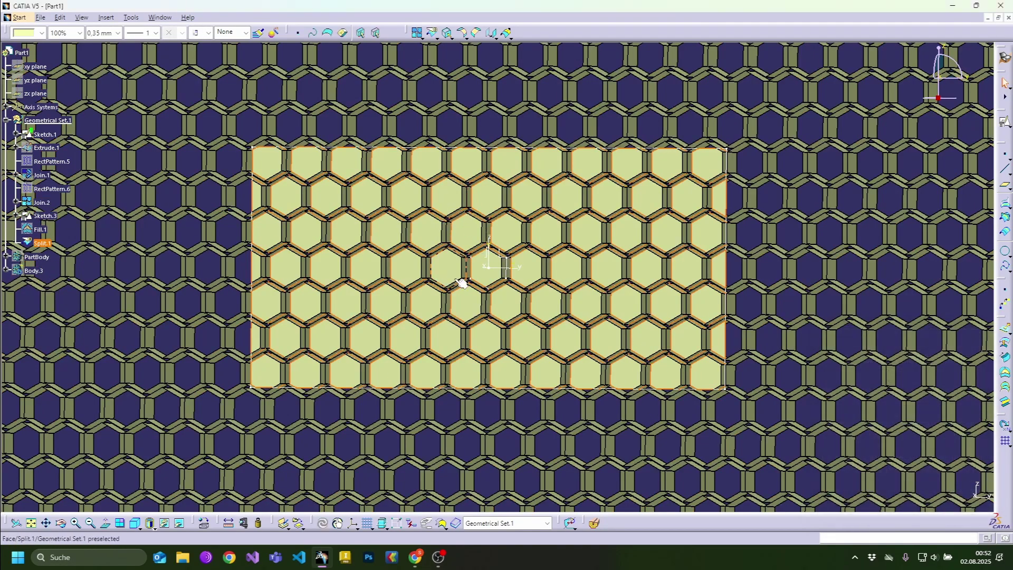
Step: Hide the rectangle sketch Sketch.3 and the joined honeycomb surface Join.2
right_click(46, 216)
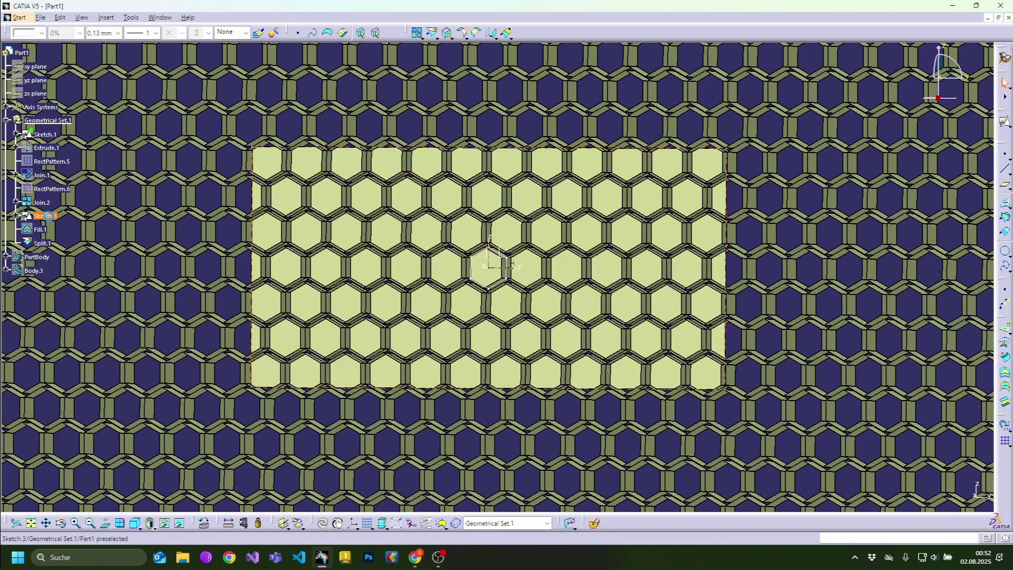
left_click(95, 258)
right_click(43, 204)
left_click(73, 243)
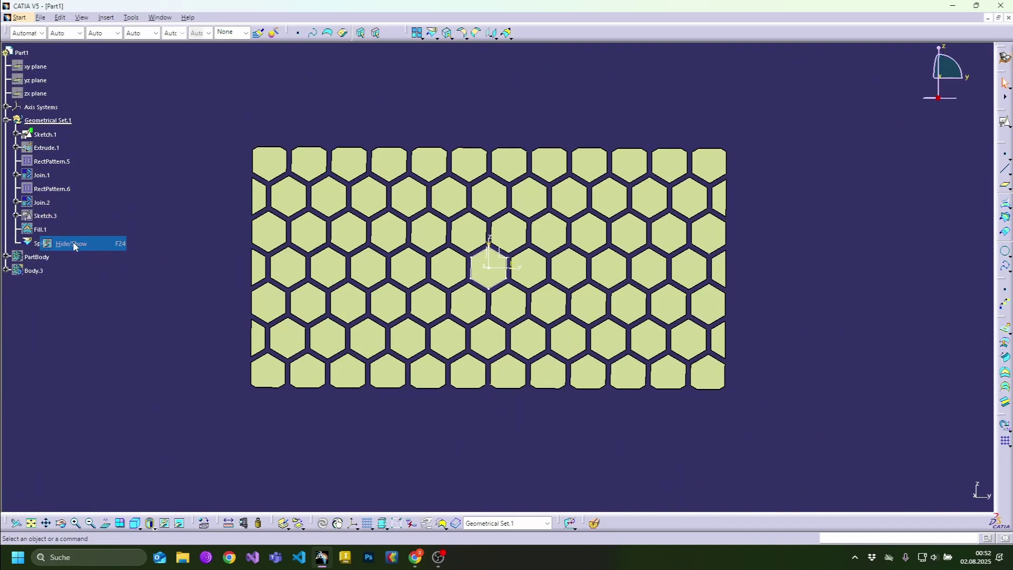
Step: Edit Split.1 to keep the other side of the cut, leaving the honeycomb walls with all sub-elements
mouse_move(410, 267)
middle_mouse_down()
mouse_move(543, 189)
mouse_move(538, 316)
mouse_move(403, 333)
mouse_move(385, 264)
middle_mouse_up()
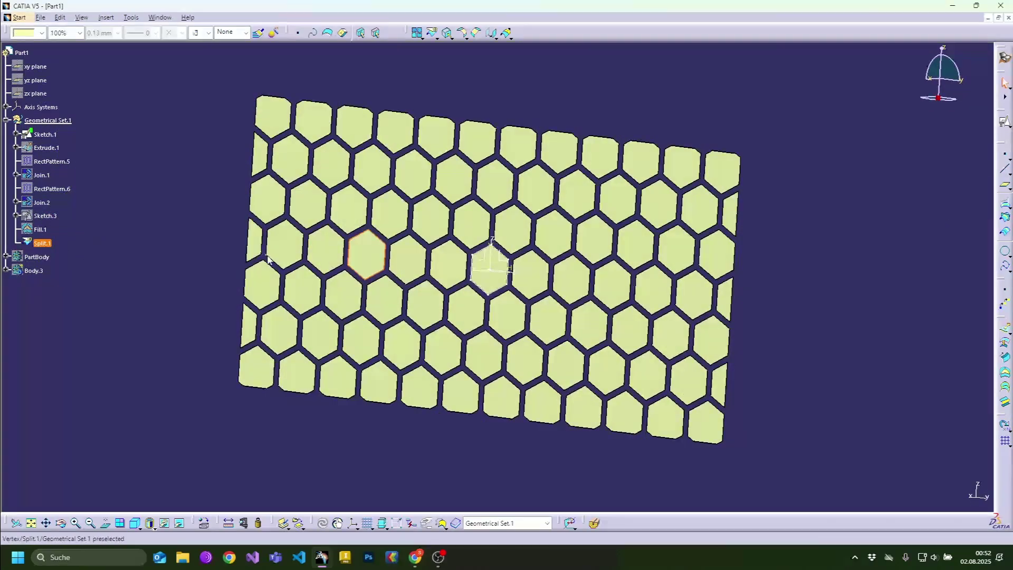
double_click(43, 243)
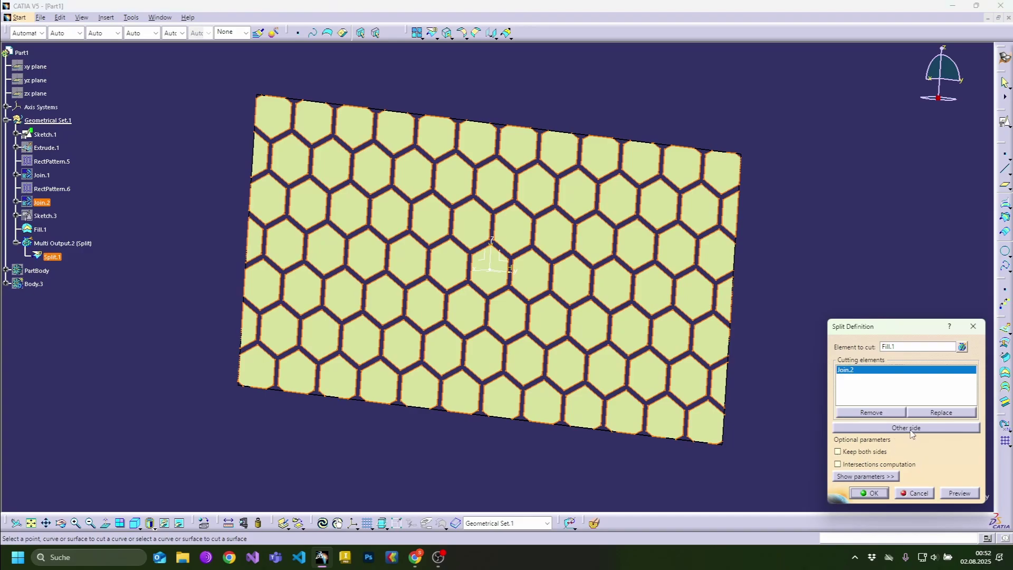
left_click(910, 428)
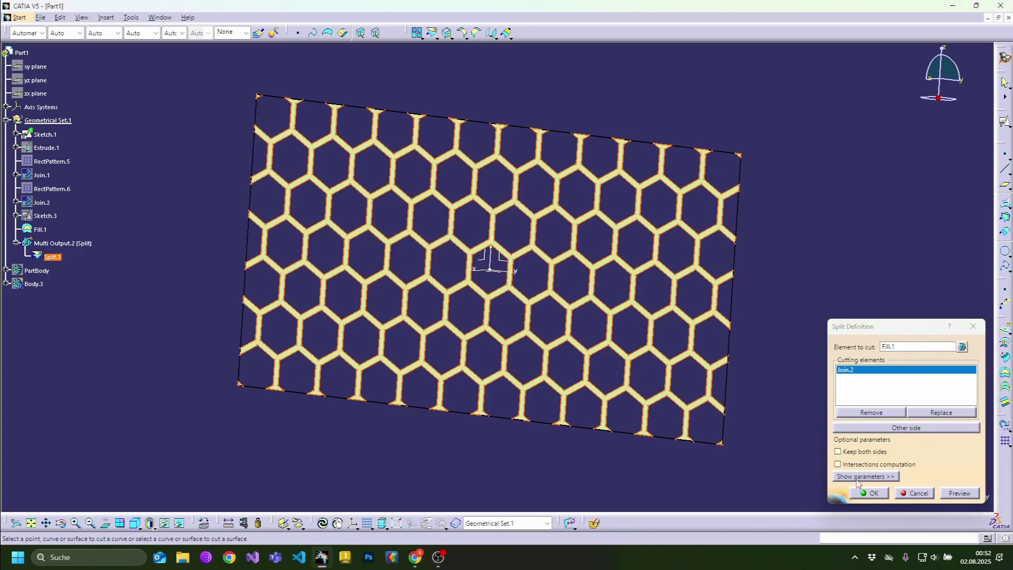
left_click(868, 493)
left_click(961, 493)
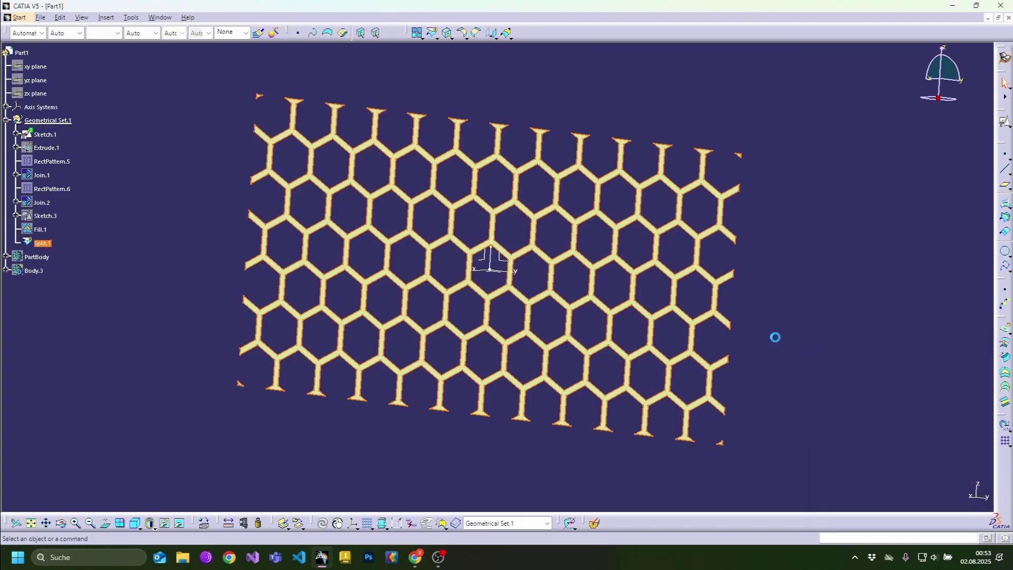
middle_click_drag(774, 335, 660, 301)
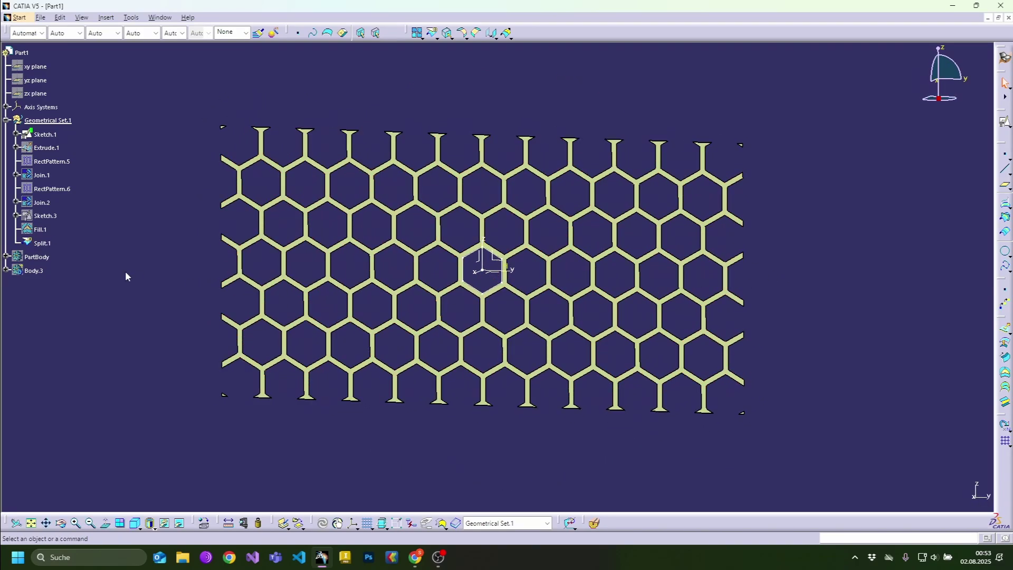